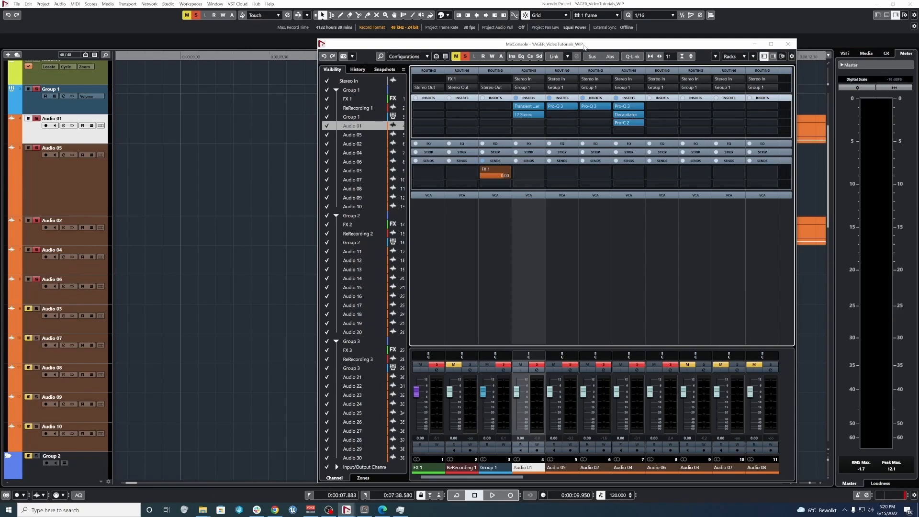
Close the MixConsole and select the events on Audio 08, Audio 09 and Audio 10 for locating the cursor at their start.
key("F3")
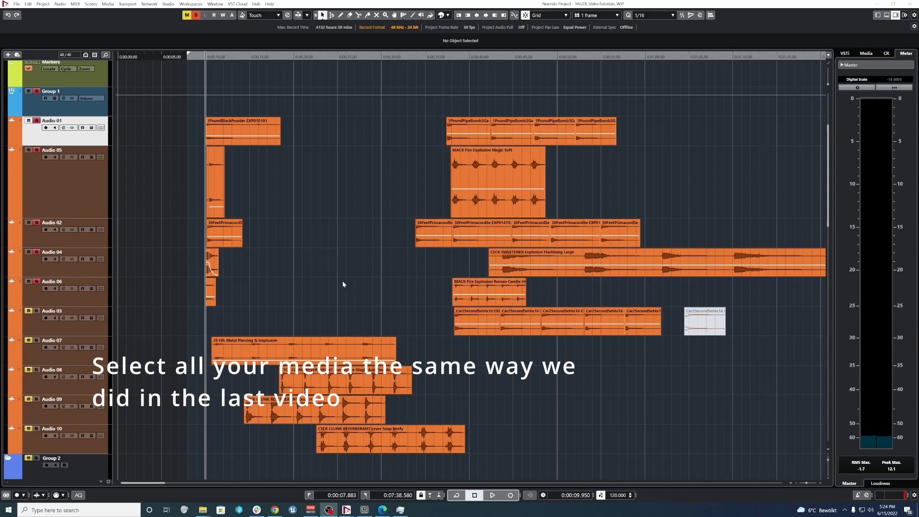
left_click_drag(212, 388, 466, 479)
key("l")
left_click_drag(315, 397, 315, 417)
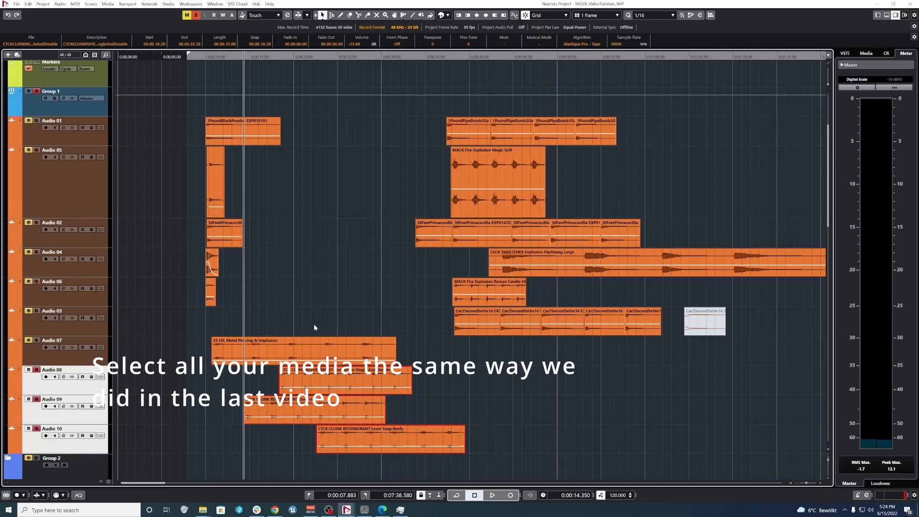
left_click(314, 325)
Audition the Metal Piercing & Implosion event on Audio 07 from its start.
scroll(255, 325, "up", 4)
scroll(256, 325, "up", 3)
left_click(513, 343)
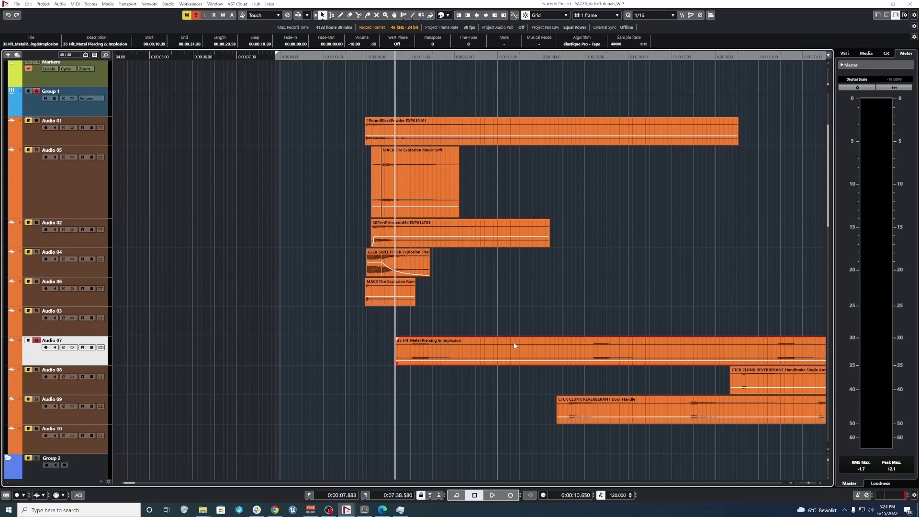
key("space")
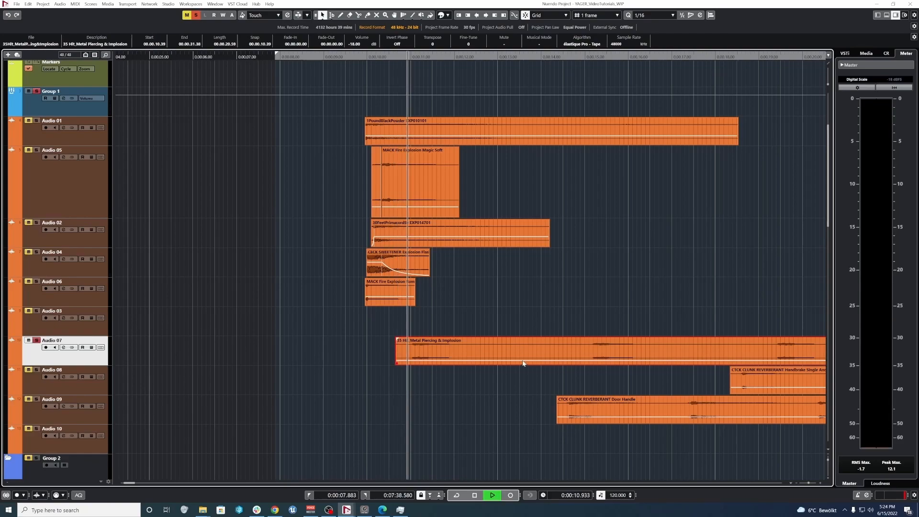
key("space")
Move the Handbrake event on Audio 08 under the first explosion, starting at about 9.8 s, and audition it.
left_click_drag(745, 382, 374, 381)
key("l")
key("space")
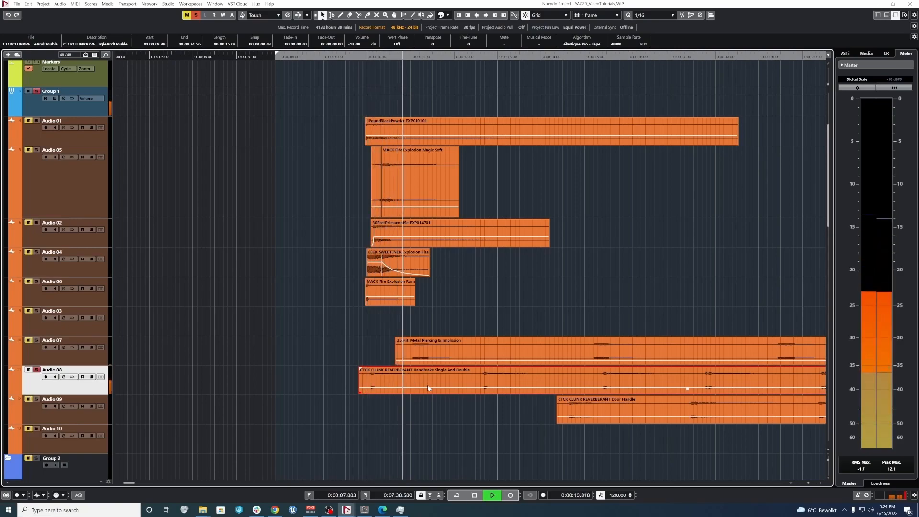
key("space")
key("g")
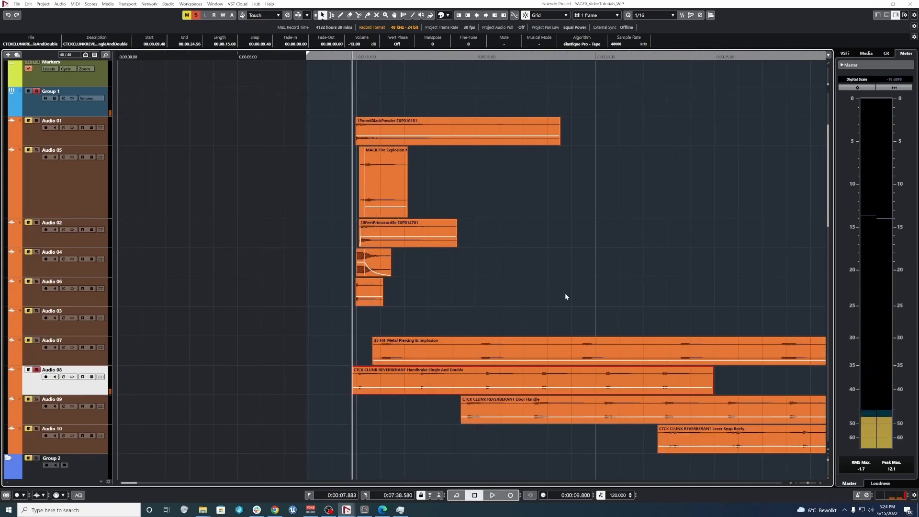
key("g")
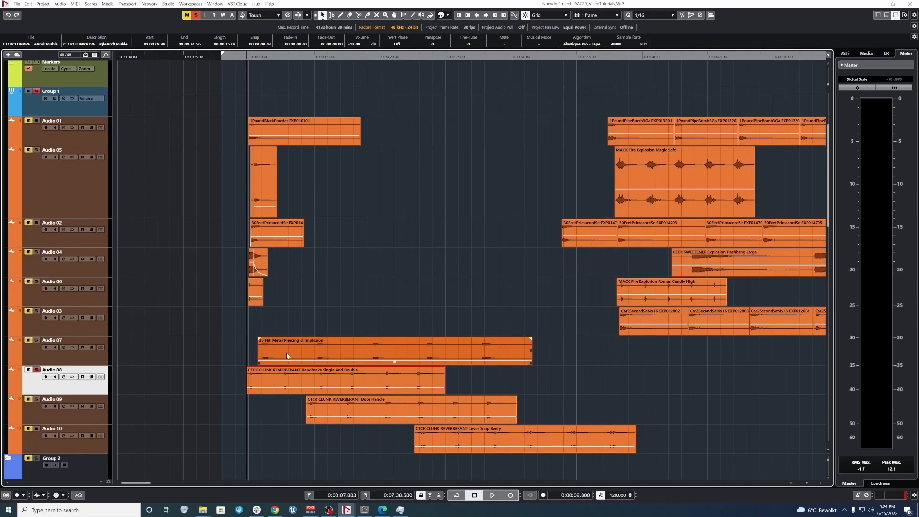
Move the Audio 07 and Audio 08 events together to a later position, with the Handbrake event starting at about 19 s.
left_click_drag(215, 343, 270, 380)
left_click_drag(343, 383, 462, 387)
key("l")
Move the Door Handle event on Audio 09 to start at about 12.3 s and audition it.
left_click_drag(352, 409, 326, 408)
key("l")
key("space")
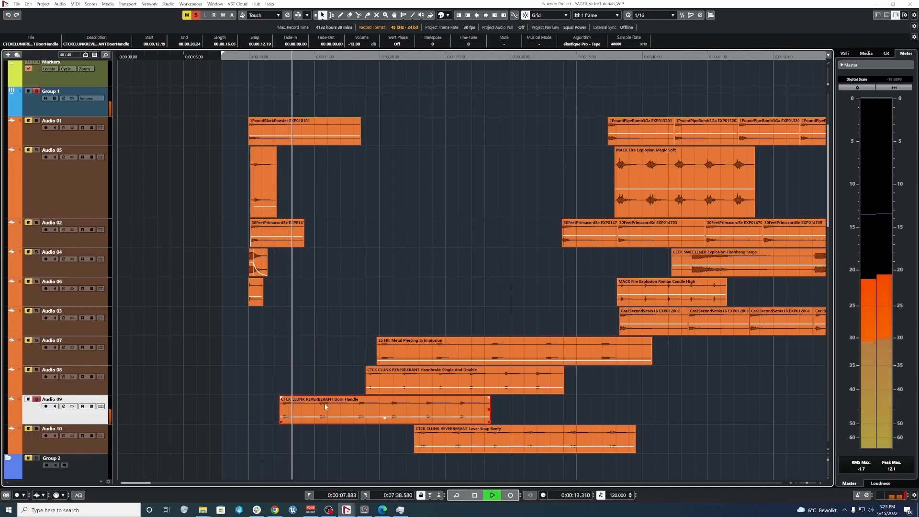
key("space")
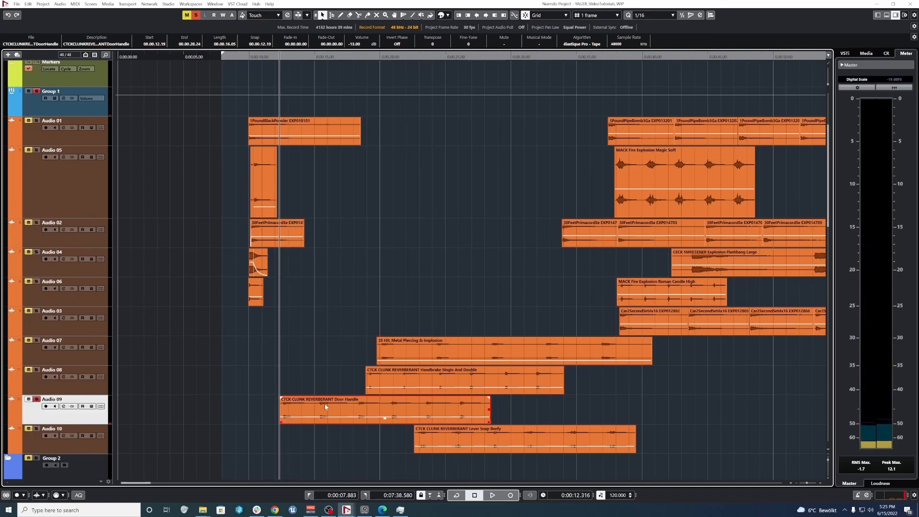
Shift the Door Handle event to about 20 s, then place the Lever Snap Beefy event on Audio 10 at about 13.3 s and audition it.
left_click_drag(324, 403, 427, 403)
left_click_drag(458, 429, 350, 429)
key("space")
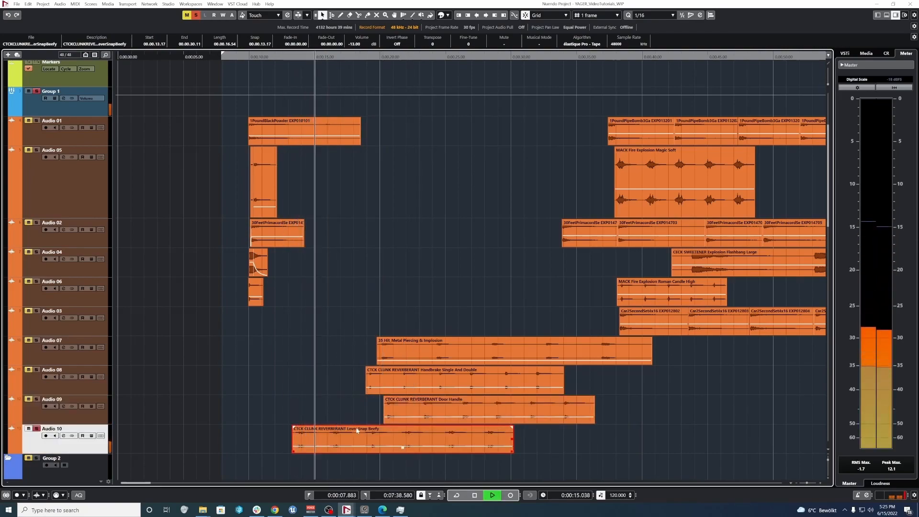
key("space")
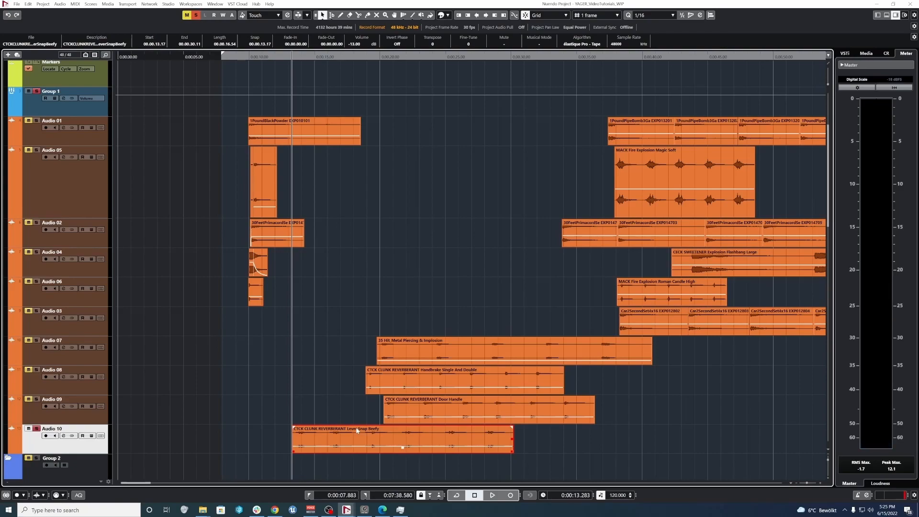
key("space")
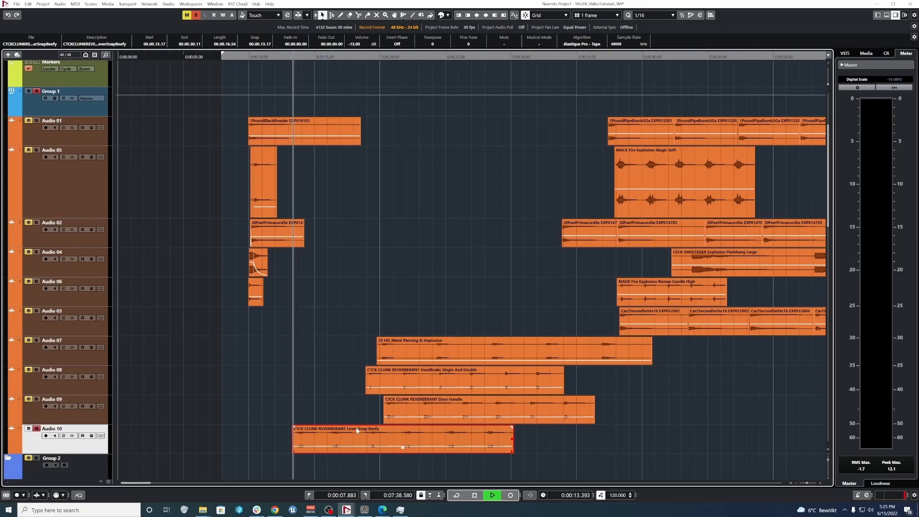
key("space")
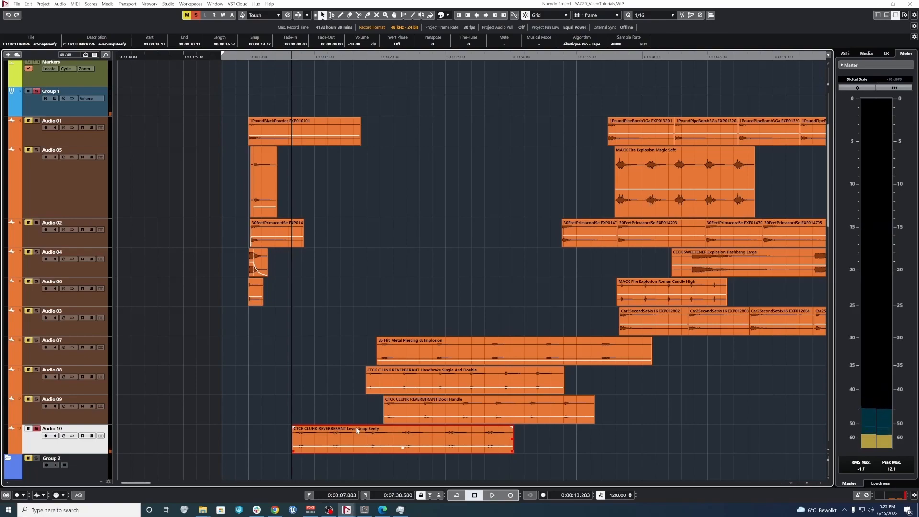
Move the Door Handle event on Audio 09 to start at about 15.4 s and audition it.
left_click_drag(402, 414, 340, 409)
key("space")
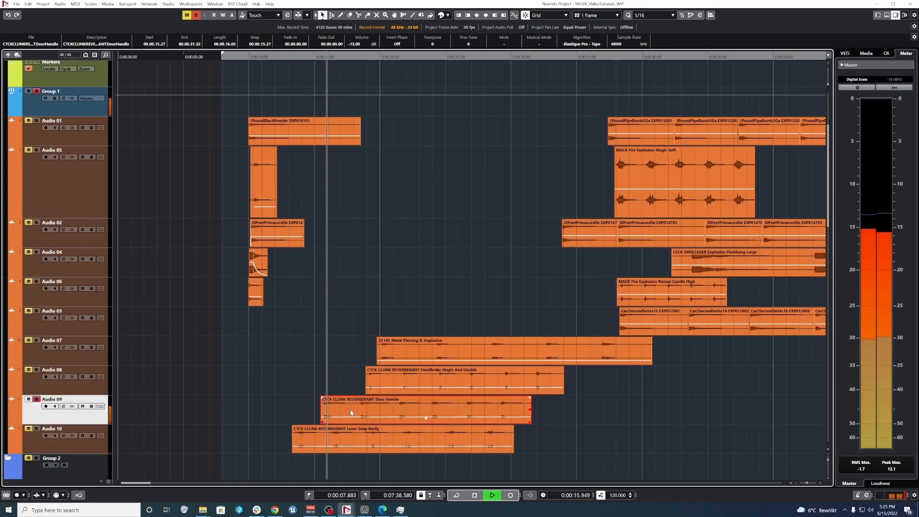
key("space")
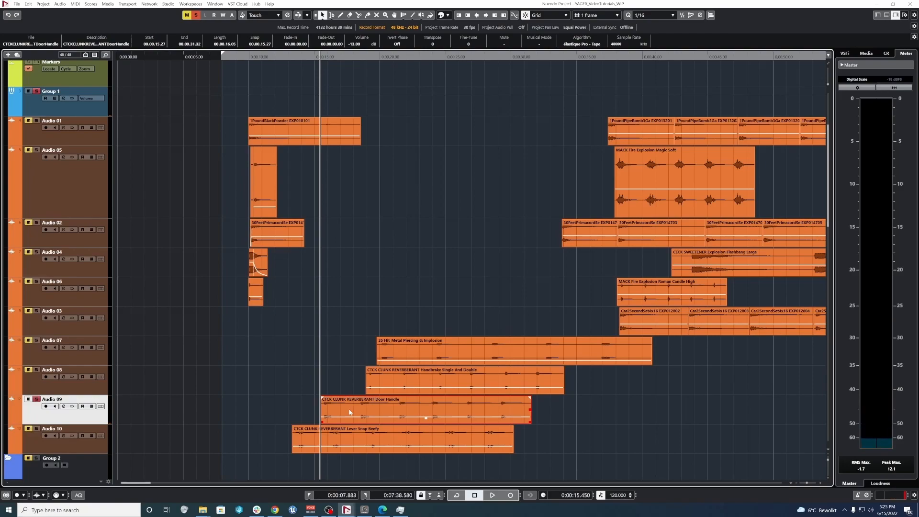
Audition the Lever Snap Beefy event on Audio 10 and move it to start at about 13.85 s.
left_click(297, 433)
key("space")
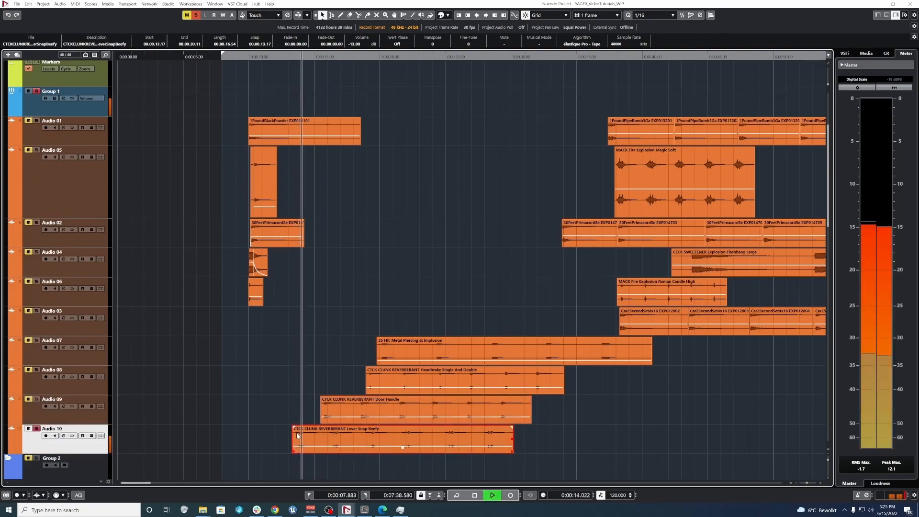
key("space")
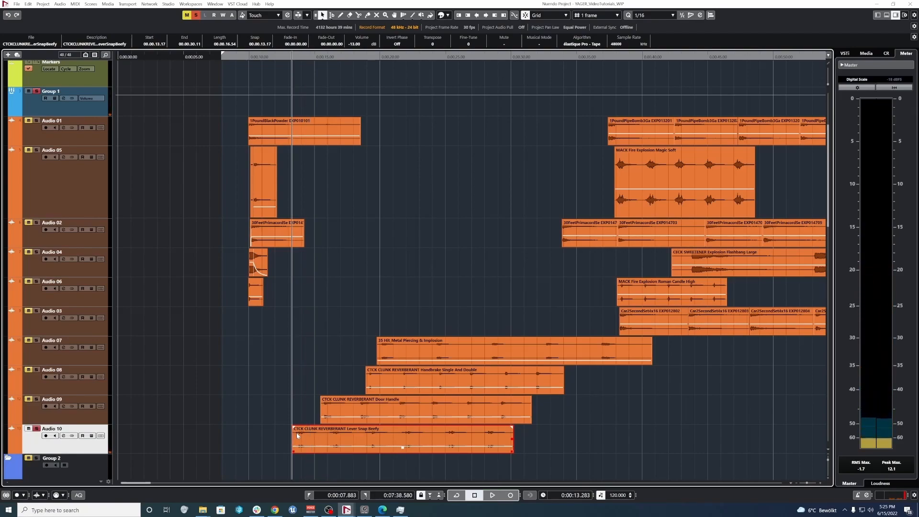
left_click_drag(296, 433, 305, 433)
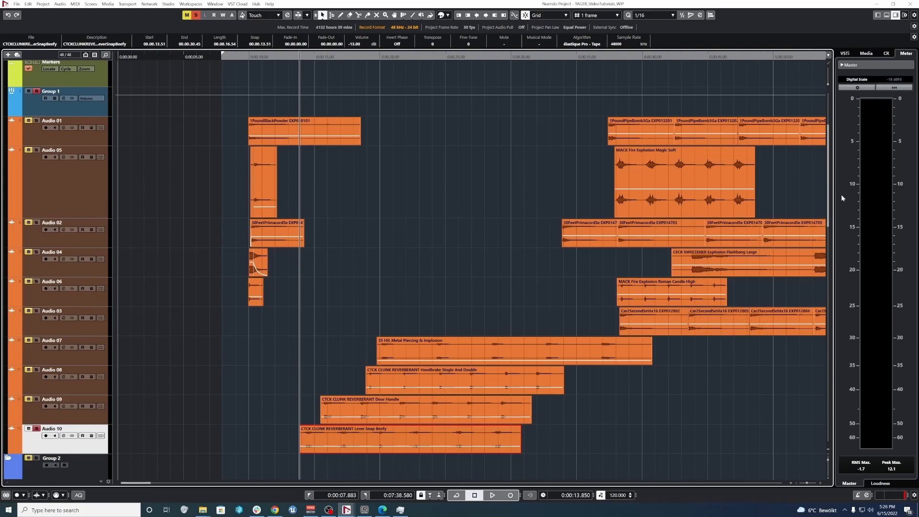
Undo the last stretch of the Metal Piercing & Implosion event on Audio 07.
key("alt+Tab")
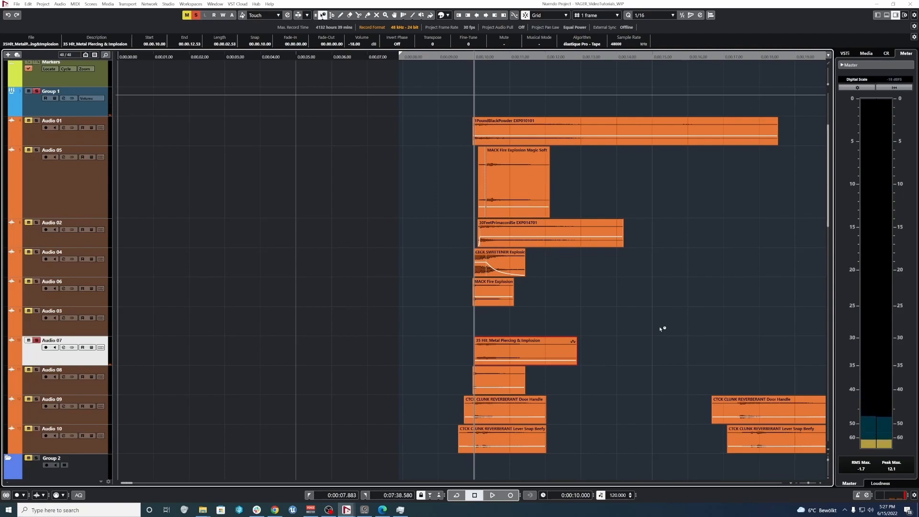
key("ctrl+z")
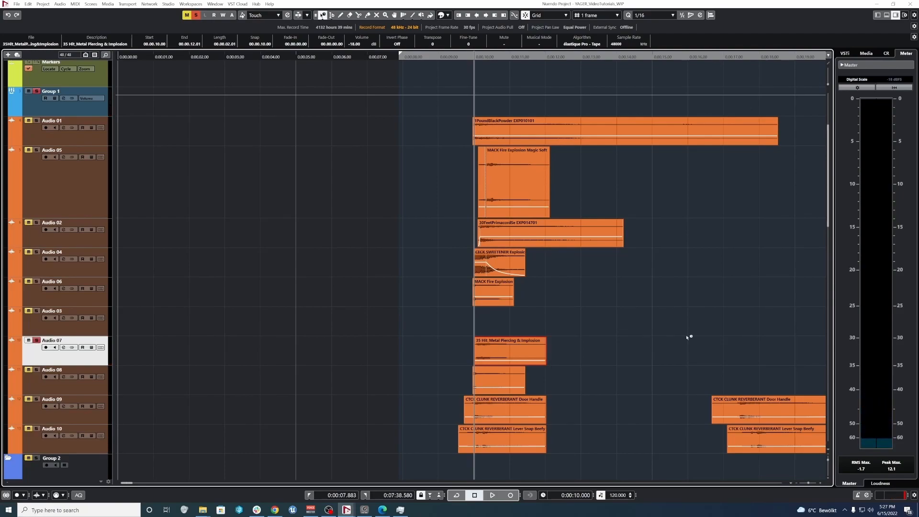
Audition the explosion layers on Audio 01, 02, 04, 05 and 06, then the metal hit on Audio 07 alone.
left_click_drag(426, 127, 599, 298)
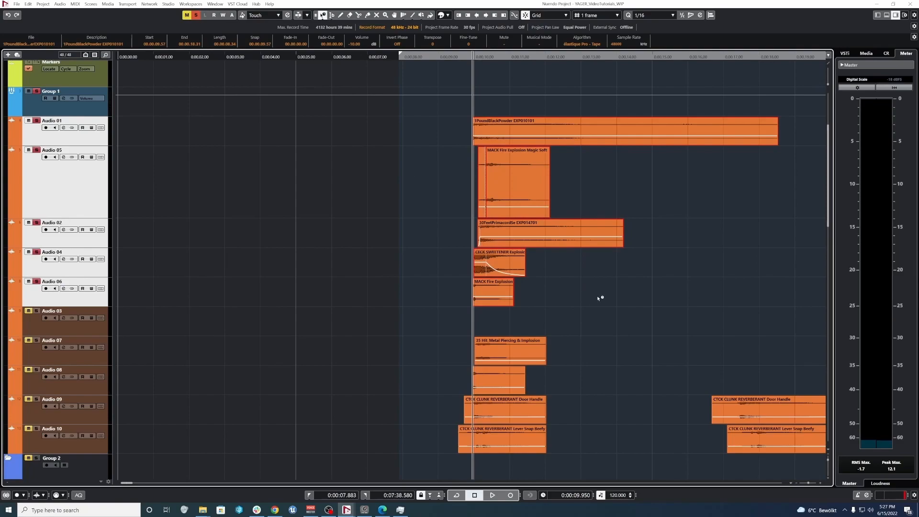
key("space")
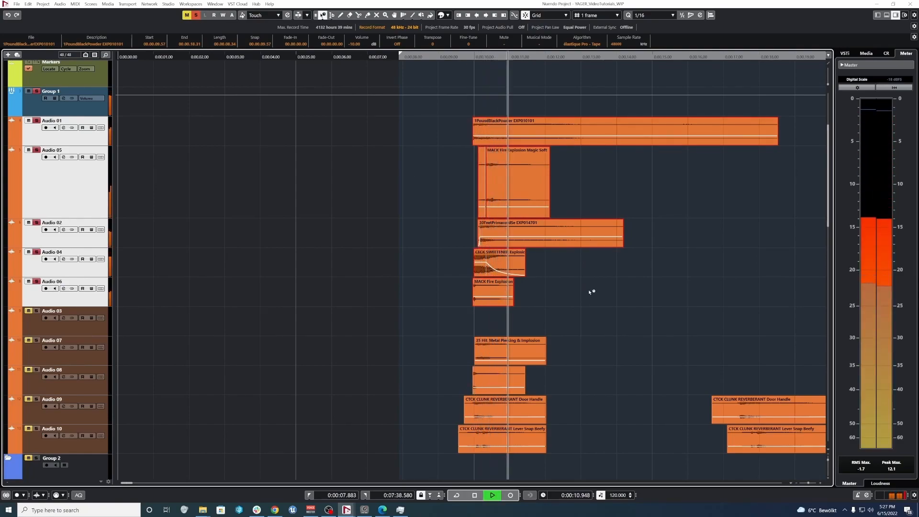
key("space")
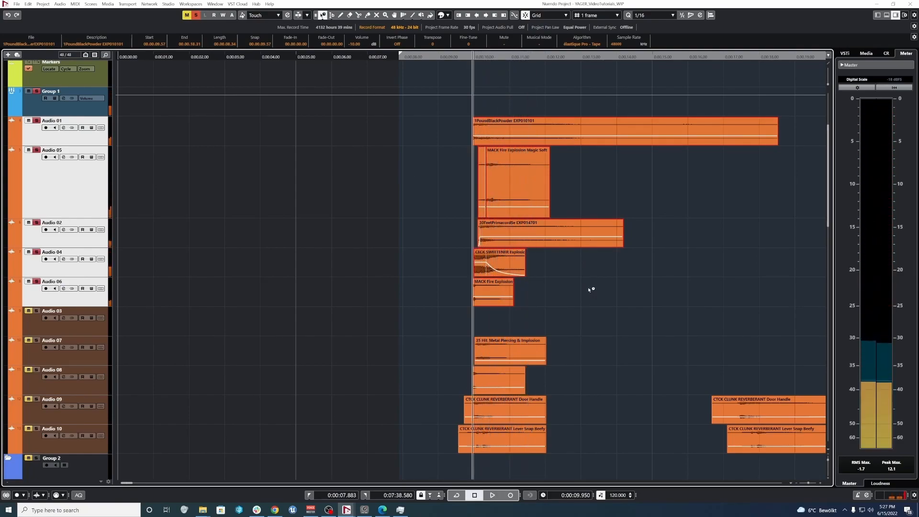
left_click_drag(424, 334, 545, 353)
key("space")
key("space")
Audition the explosion layers together with the metal hit on Audio 07.
left_click_drag(439, 135, 604, 349)
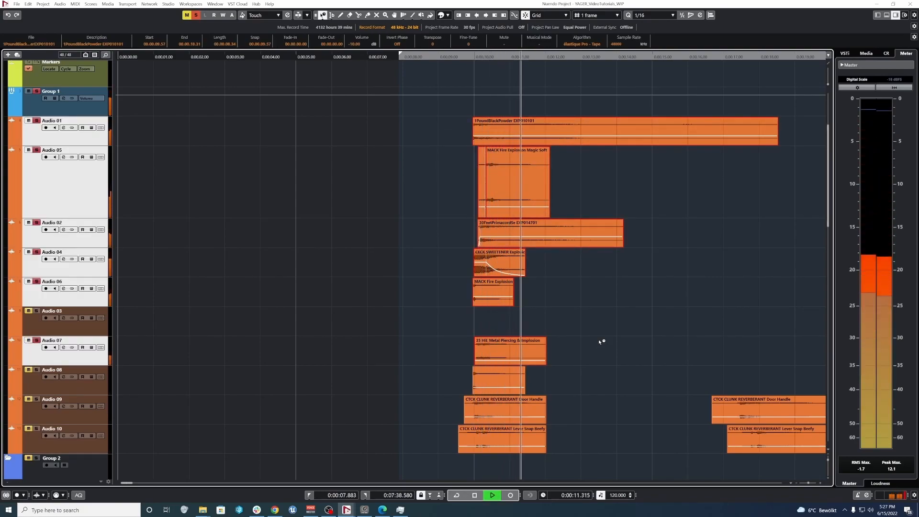
key("space")
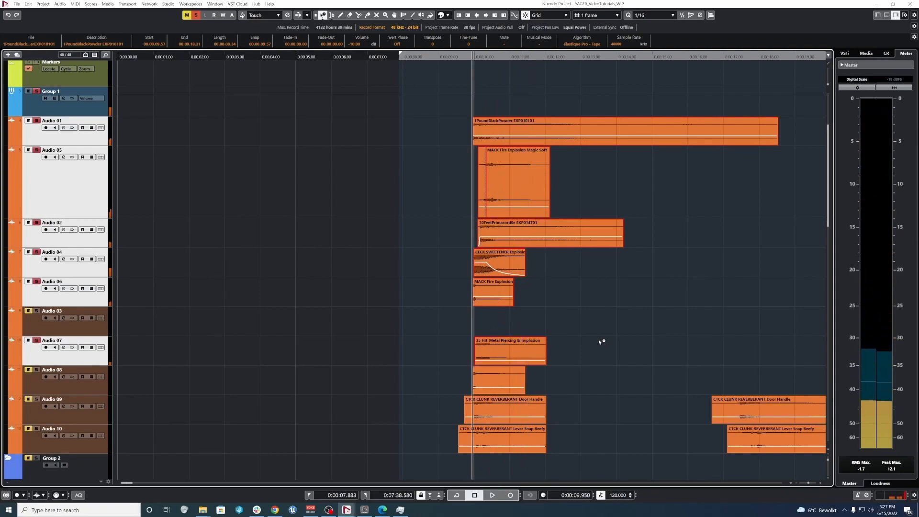
left_click(600, 328)
left_click(526, 352)
left_click_drag(444, 120, 576, 351)
key("space")
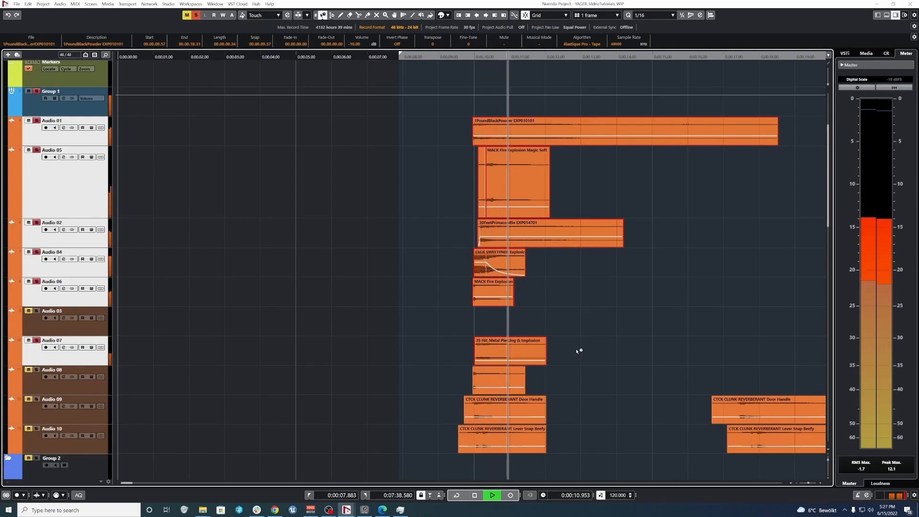
key("space")
Time-stretch the end of the metal hit on Audio 07 to make it slightly longer and audition it with the explosion layers.
left_click(576, 350)
left_click(519, 342)
left_click_drag(545, 363, 557, 365)
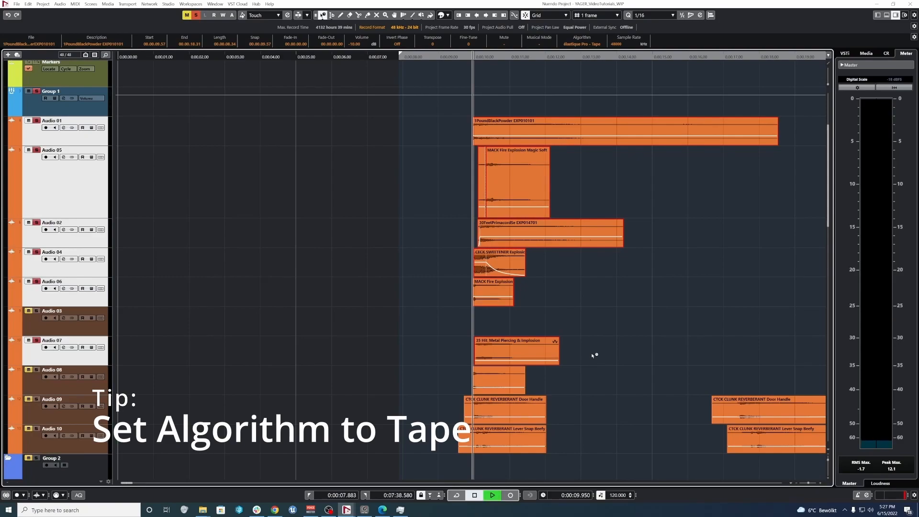
key("space")
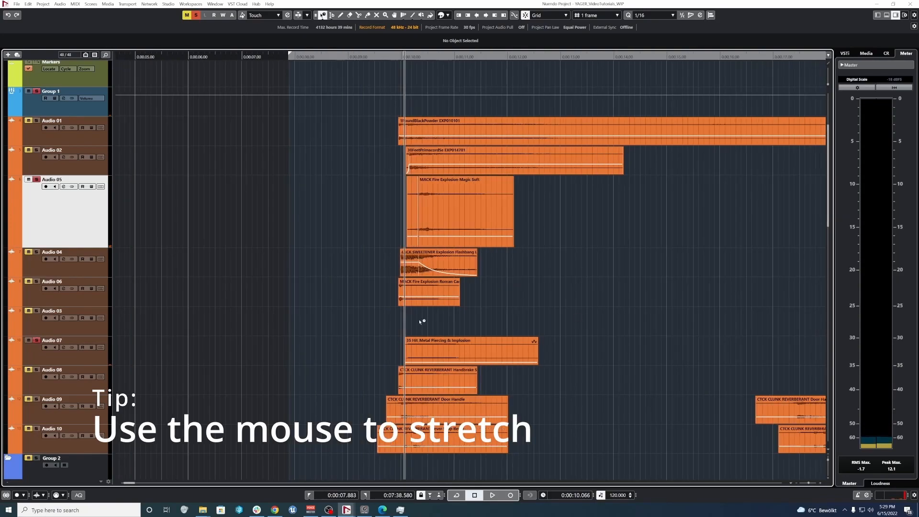
Audition the Handbrake event on Audio 08 together with the explosion and metal layers, then on its own.
left_click_drag(425, 326, 358, 381)
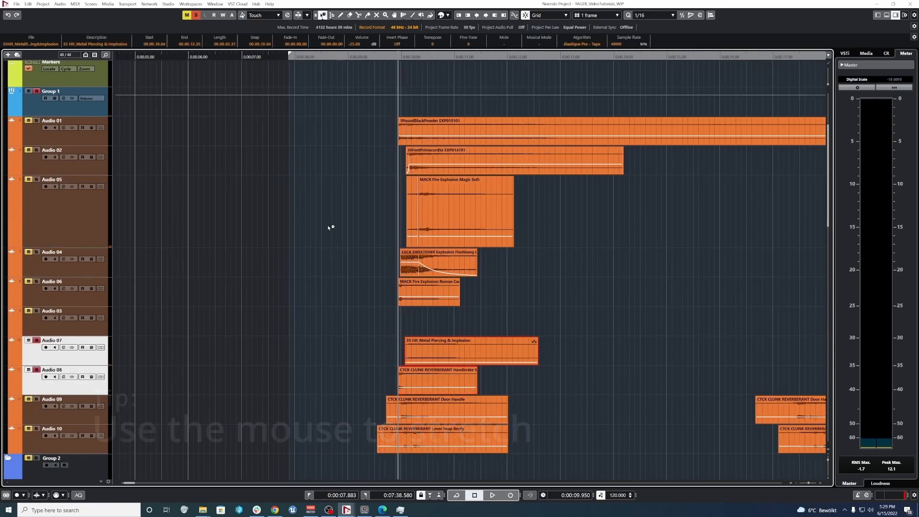
left_click_drag(354, 143, 435, 385)
key("space")
key("space")
left_click(435, 386)
key("space")
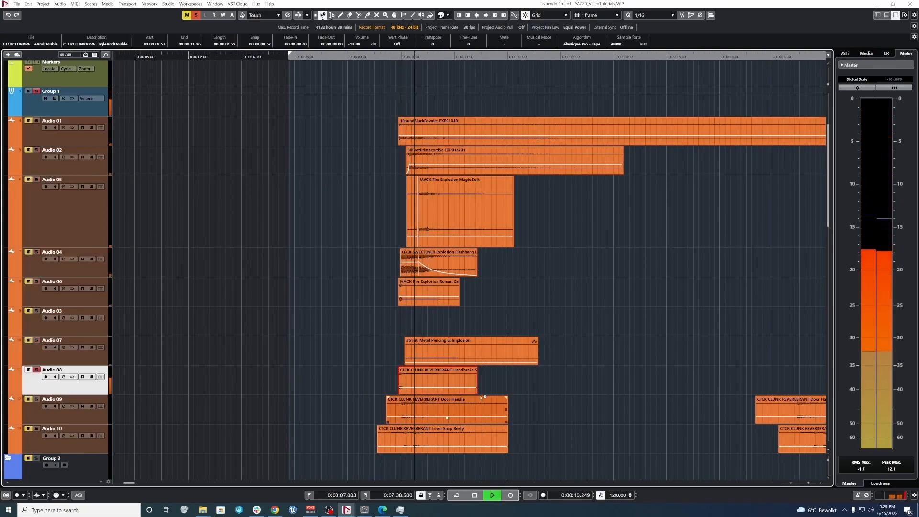
key("space")
Split the Handbrake event on Audio 08 at about 10.1 s and delete the part after the cut.
scroll(327, 355, "up", 2)
scroll(327, 356, "up", 1)
left_click(508, 389, "alt")
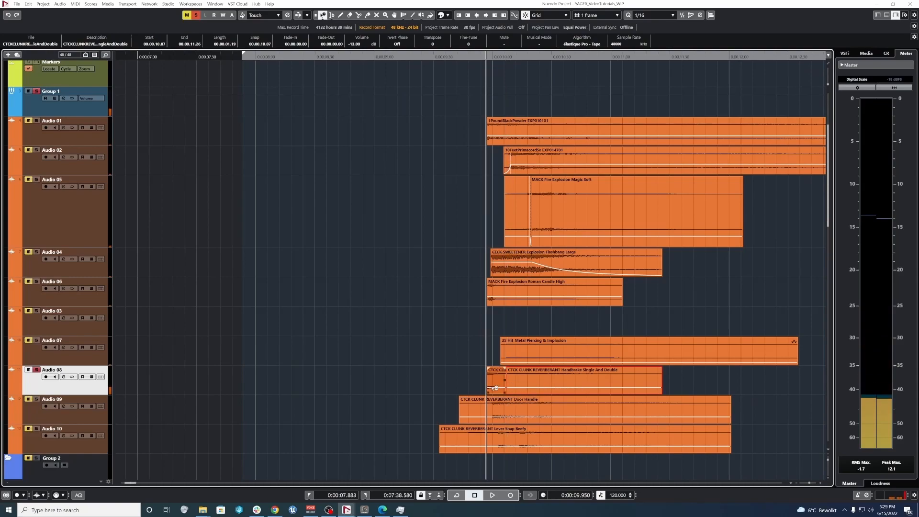
key("Delete")
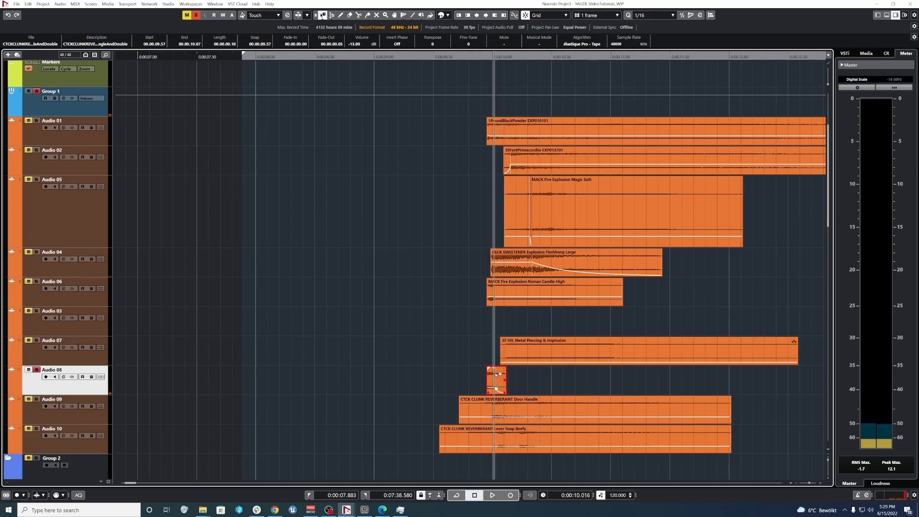
Split the Door Handle event on Audio 09 at about 10.6 s, delete the part after the cut and audition the remainder.
left_click(564, 408, "alt")
key("Delete")
key("space")
key("space")
Nudge the Lever Snap Beefy event on Audio 10 earlier to about 9.5 s, split it at about 10 s and delete the part before the cut.
key("space")
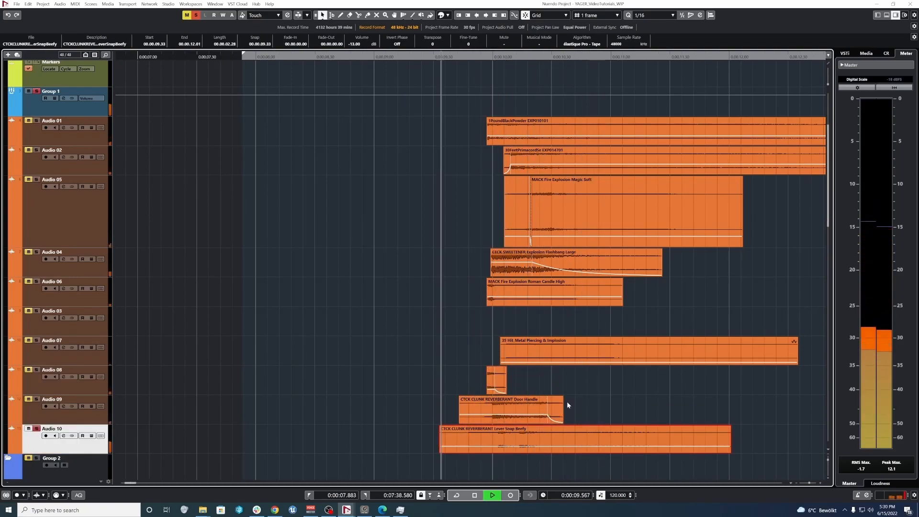
key("space")
left_click_drag(533, 435, 528, 435)
left_click(495, 442, "alt")
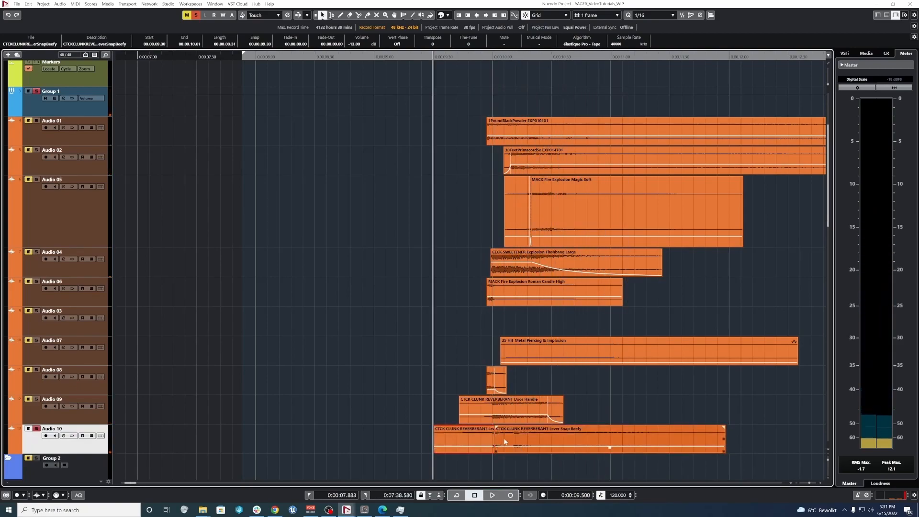
key("Delete")
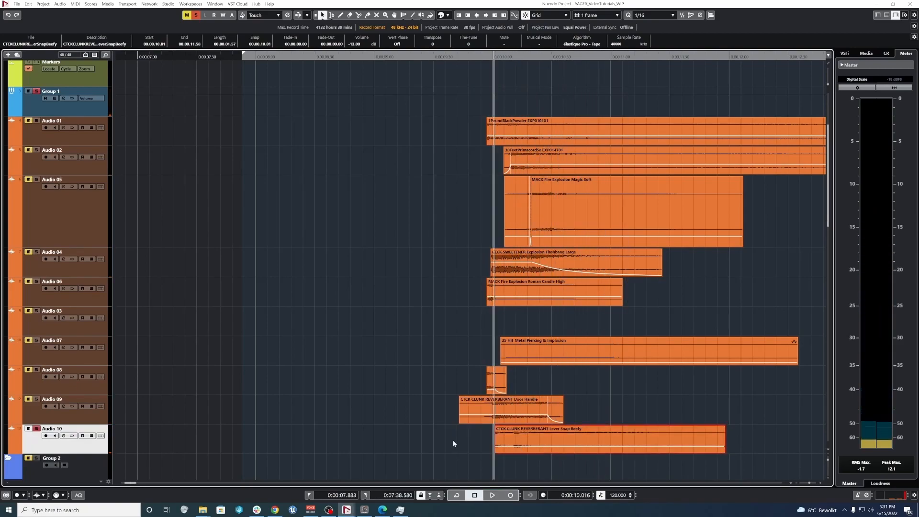
Nudge the Lever Snap Beefy event on Audio 10 earlier to 10.0 s and audition it with all the layers.
left_click_drag(496, 451, 493, 452)
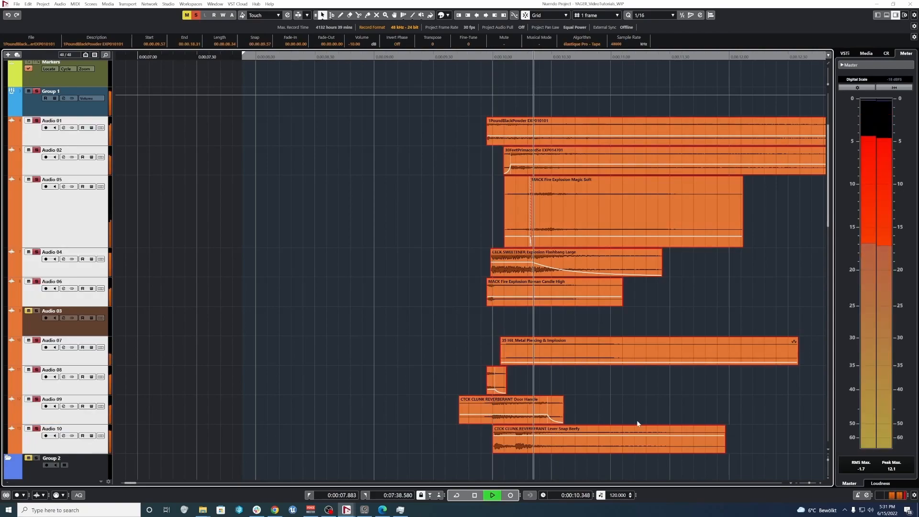
key("space")
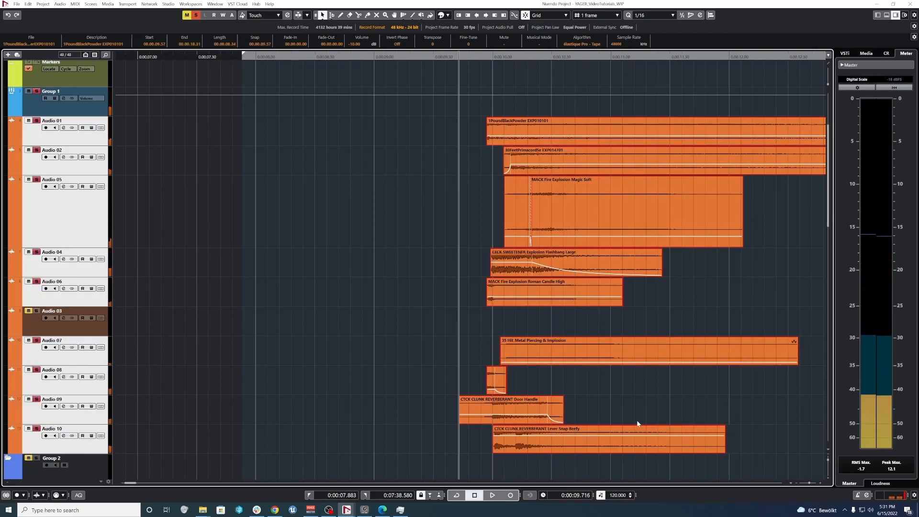
Mute the Lever Snap Beefy event, align the Metal Piercing & Implosion event on Audio 07 to about 9.95 s and audition the remaining layers.
left_click(622, 435)
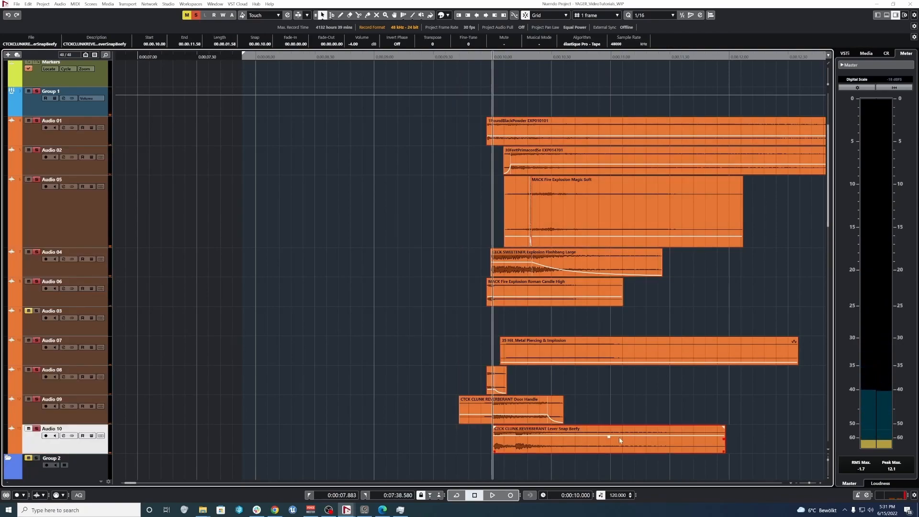
key("shift+m")
left_click_drag(450, 124, 653, 405)
key("space")
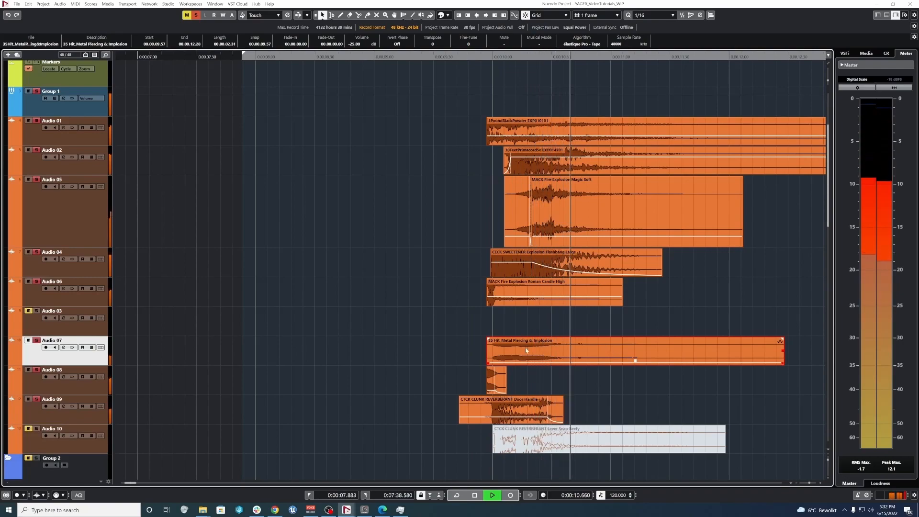
left_click(518, 381)
key("space")
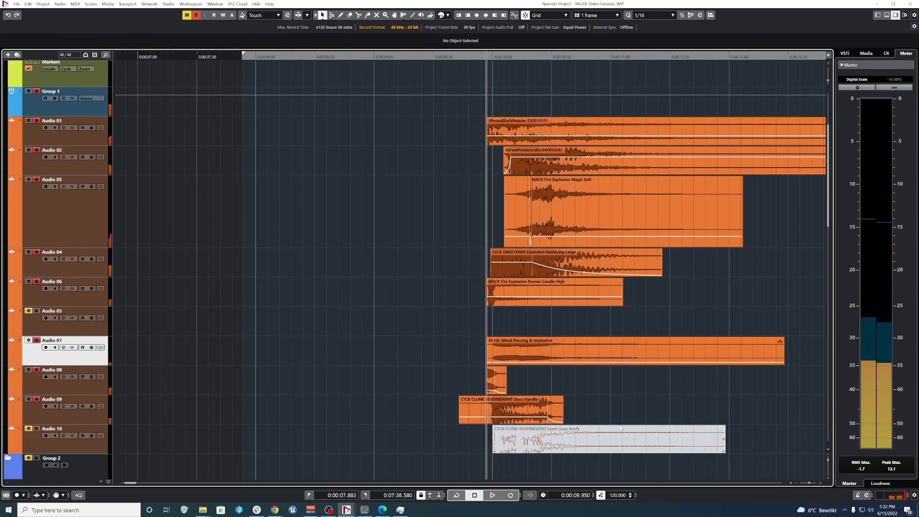
Unmute the Lever Snap Beefy event on Audio 10 and audition it repeatedly together with every explosion, metal and clunk layer.
left_click(541, 442)
key("shift+m")
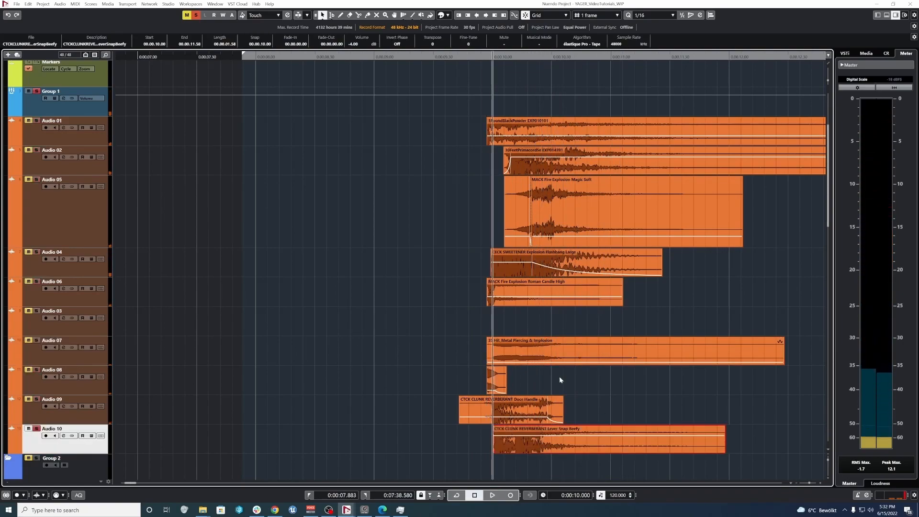
left_click_drag(452, 138, 637, 417)
key("space")
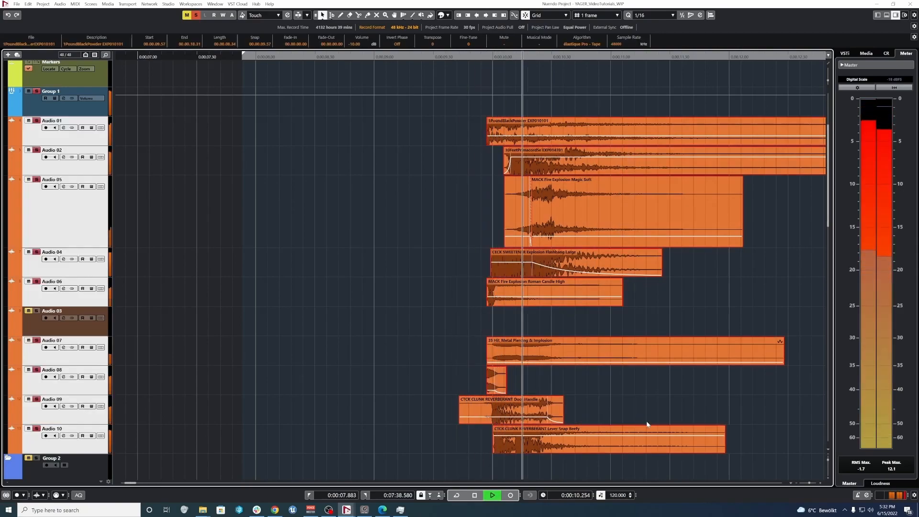
key("space")
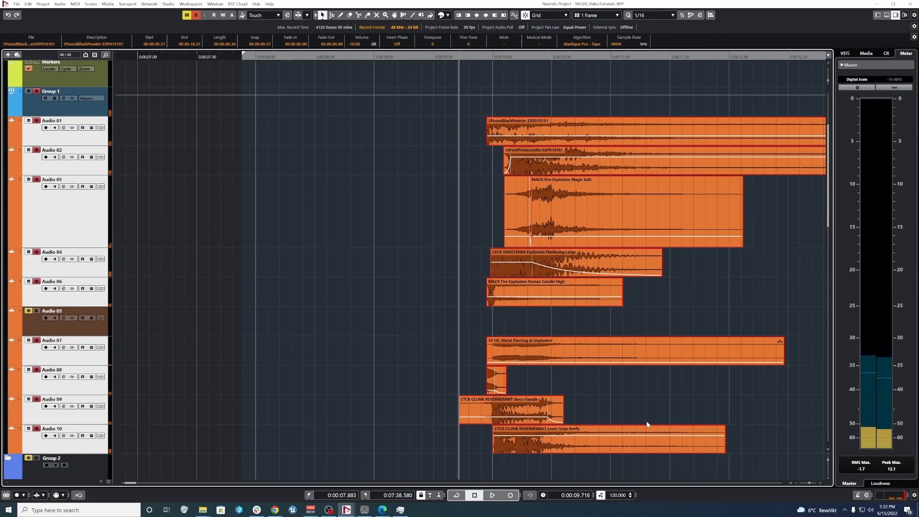
key("space")
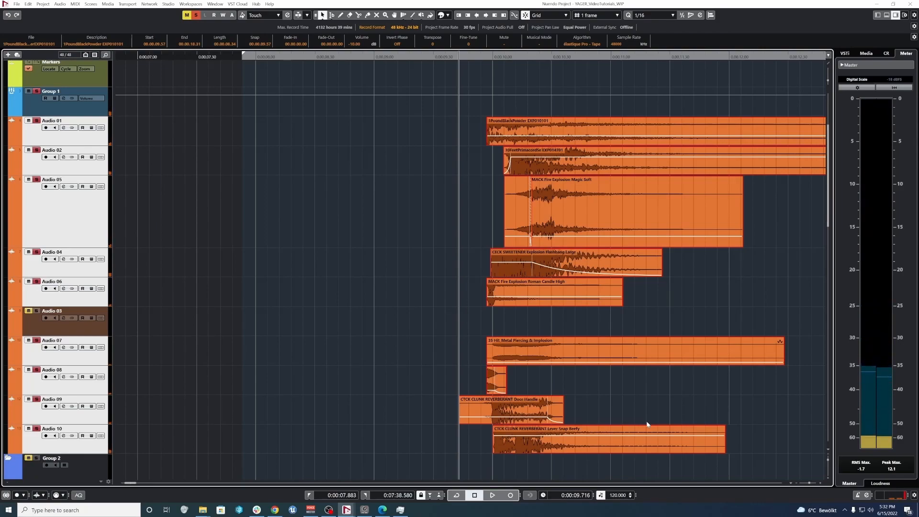
key("space")
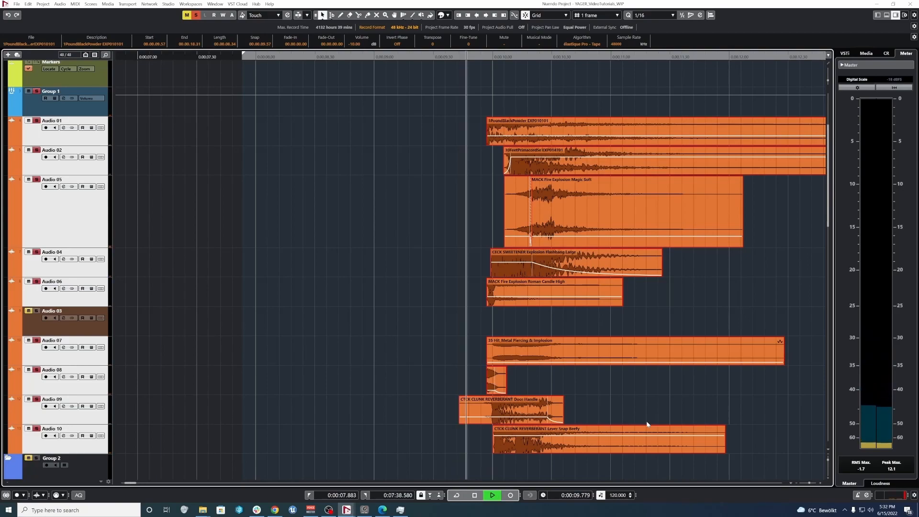
key("space")
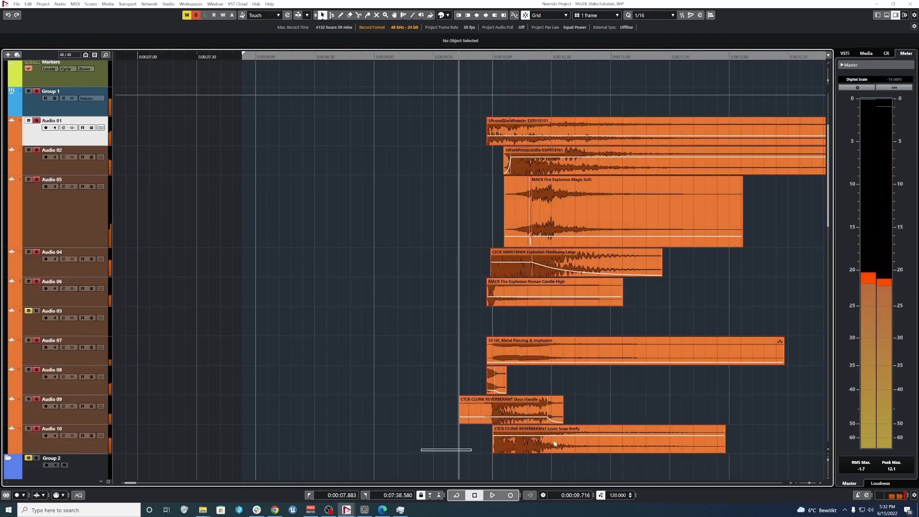
Mute the Lever Snap Beefy event on Audio 10 again and audition the other layers without it.
left_click(593, 440)
key("shift+m")
left_click_drag(432, 131, 647, 398)
key("space")
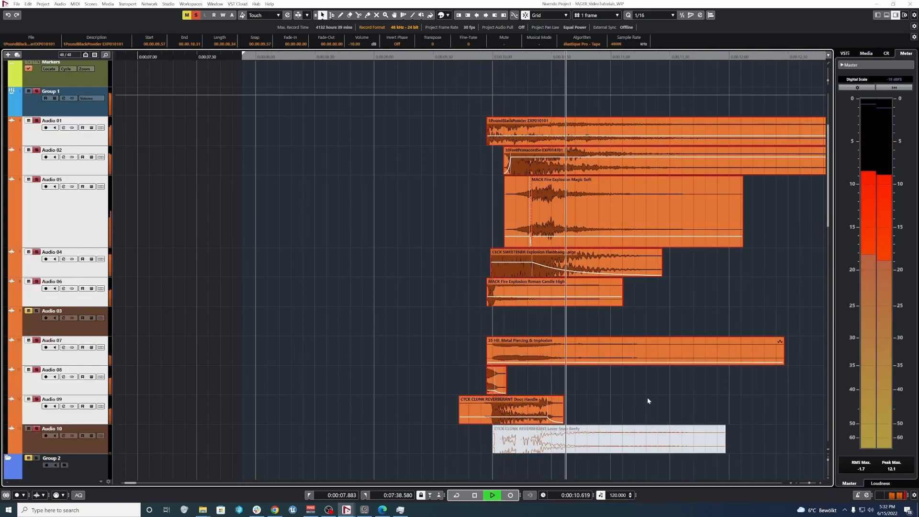
key("space")
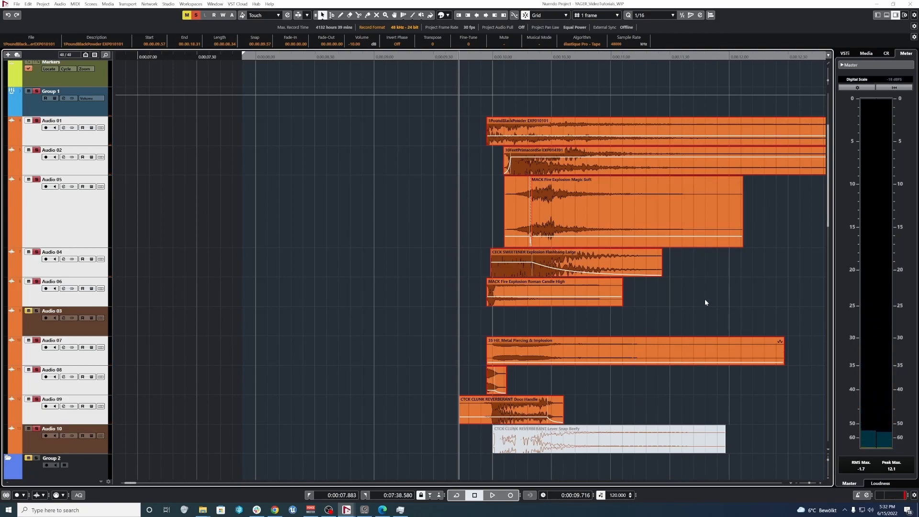
key("space")
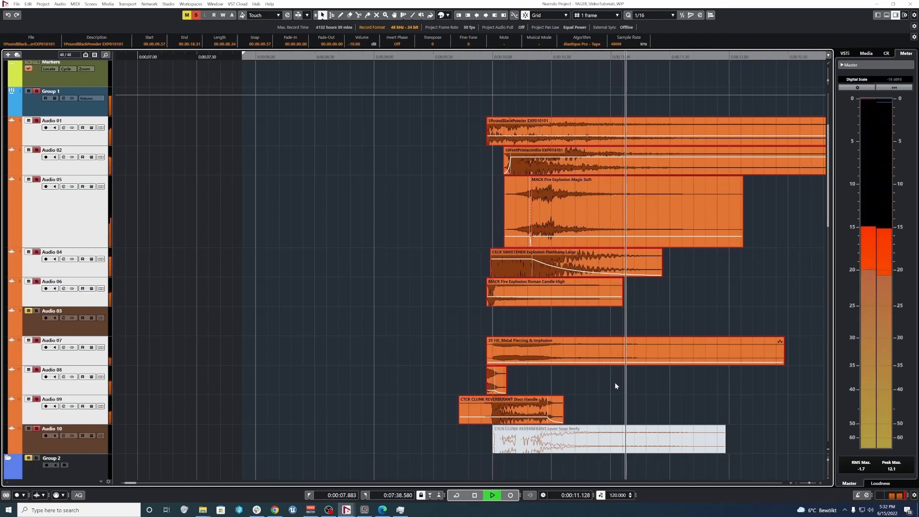
left_click(580, 353)
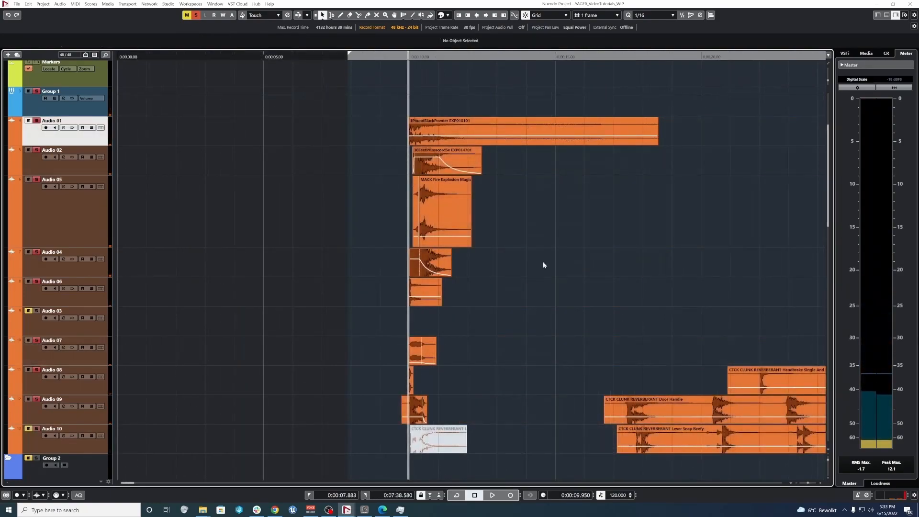
Split the Magic Soft explosion on Audio 05 at about 11.8 s, delete the tail and add a fade-out starting at about 11.2 s.
scroll(525, 276, "up", 3)
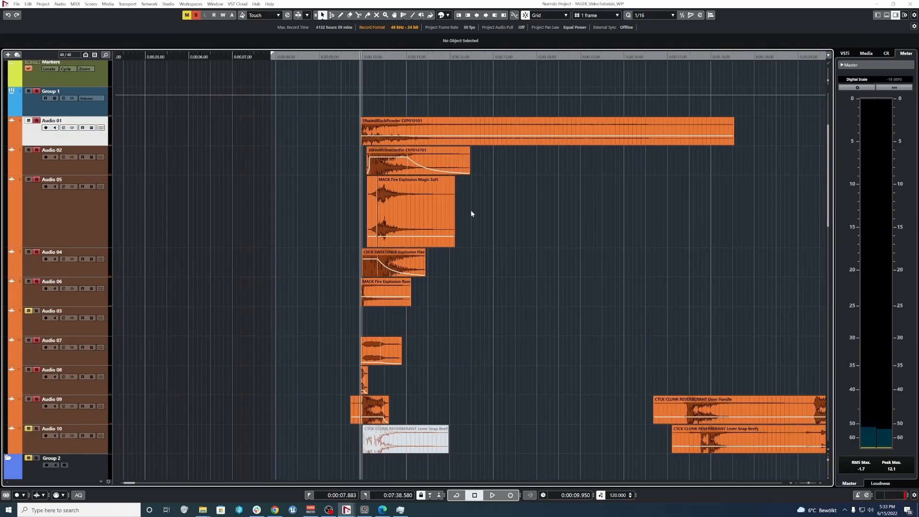
left_click(441, 214, "alt")
left_click(446, 211)
key("Delete")
left_click(436, 213)
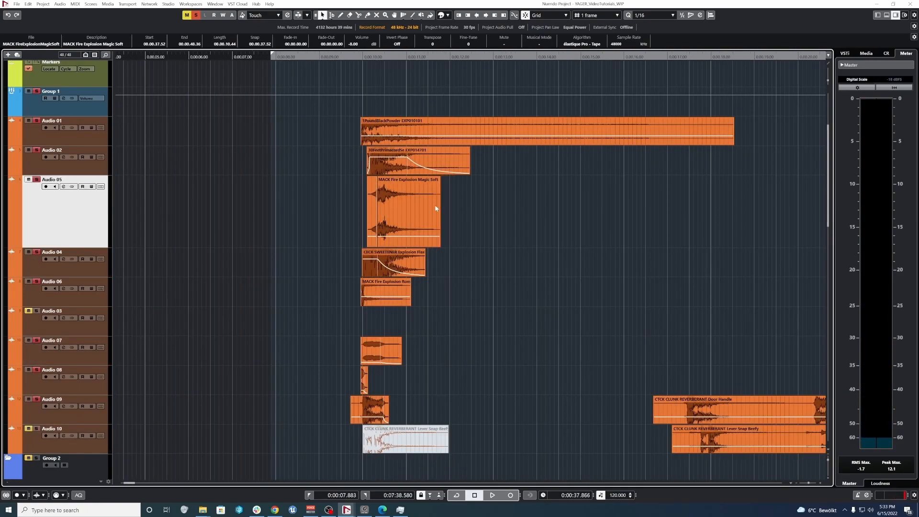
left_click_drag(439, 179, 418, 181)
left_click(480, 175)
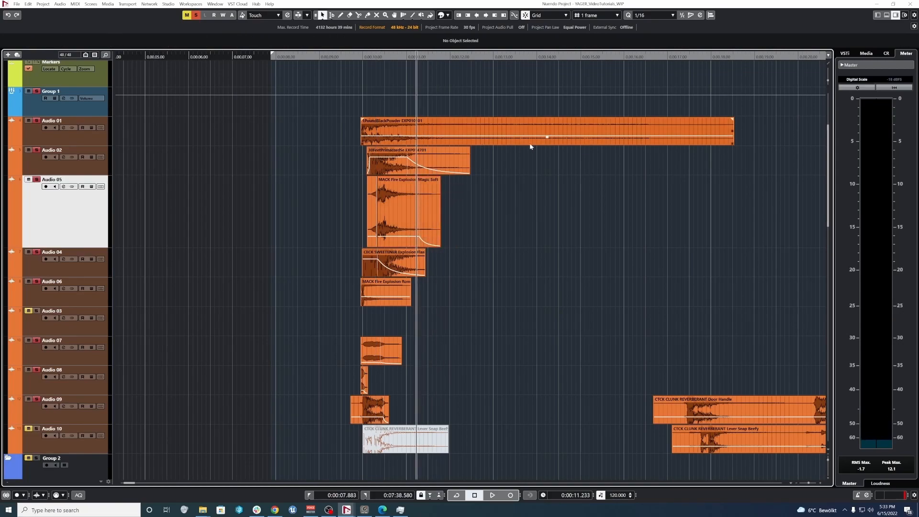
Split the 1PoundBlackPowder event on Audio 01 at about 16.5 s, delete the tail and add a fade-out from about 13.95 s.
left_click(647, 131, "alt")
left_click(662, 131)
key("Delete")
left_click(639, 132)
left_click_drag(648, 121, 536, 129)
left_click(534, 218)
Move the Audio 07, Audio 08 and Audio 09 tracks above Audio 03 so they follow Audio 06.
scroll(511, 290, "down", 3)
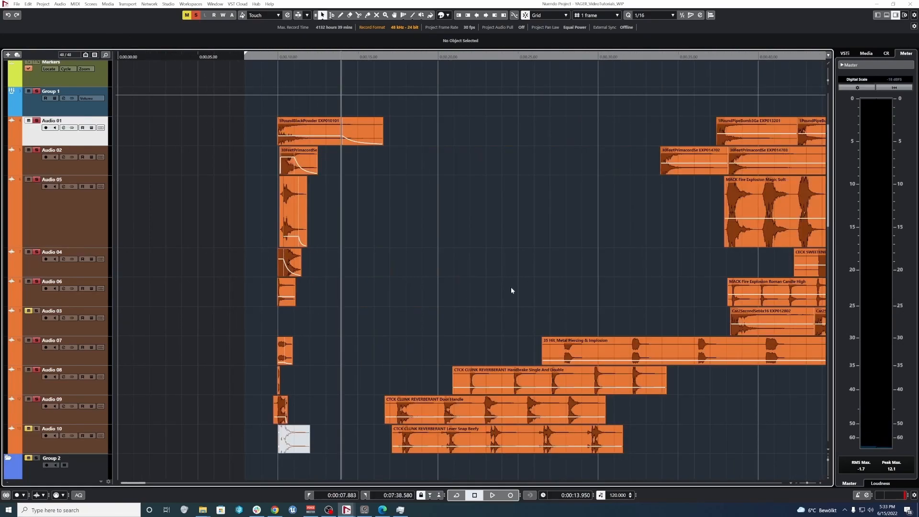
left_click(107, 362)
left_click(106, 412, "shift")
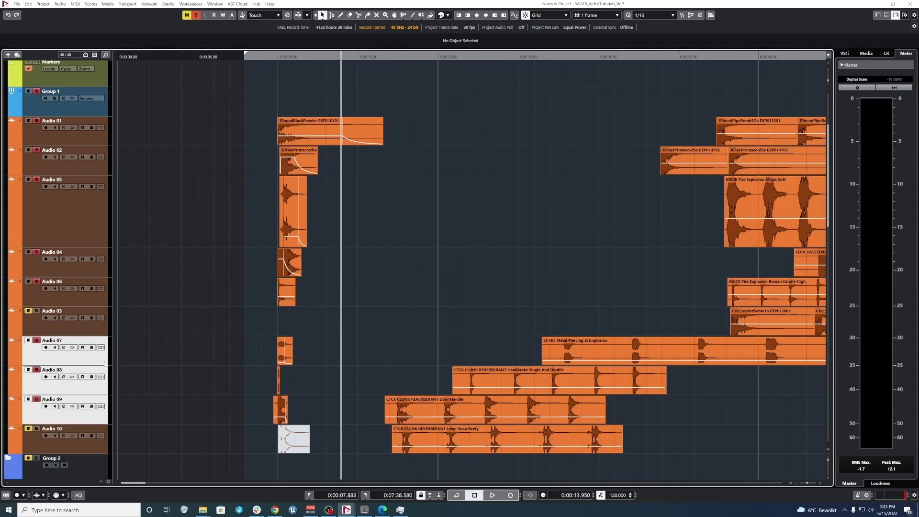
left_click_drag(108, 327, 108, 327)
Audition the 1PoundBlackPowder event on Audio 01 on its own from its start at about 9.95 s.
scroll(292, 353, "up", 3)
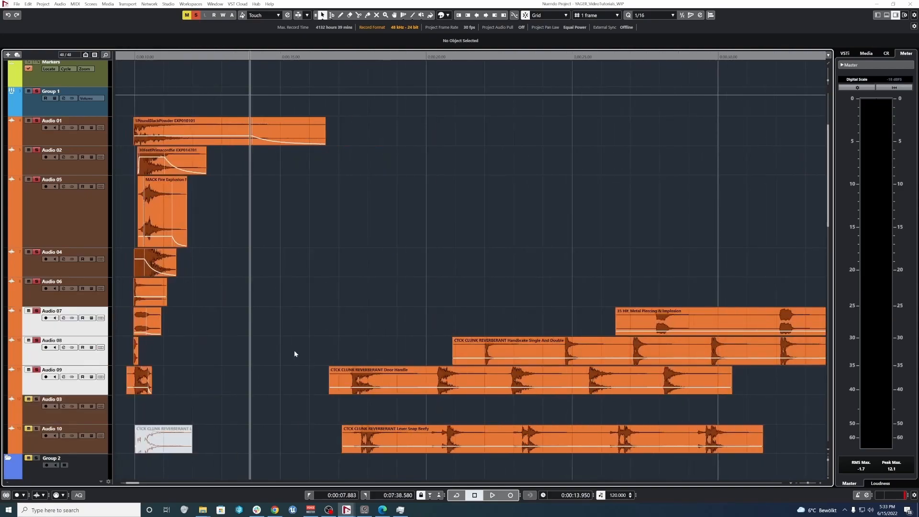
scroll(325, 357, "left", 3)
scroll(352, 360, "up", 4)
scroll(627, 381, "up", 3)
scroll(462, 379, "up", 3)
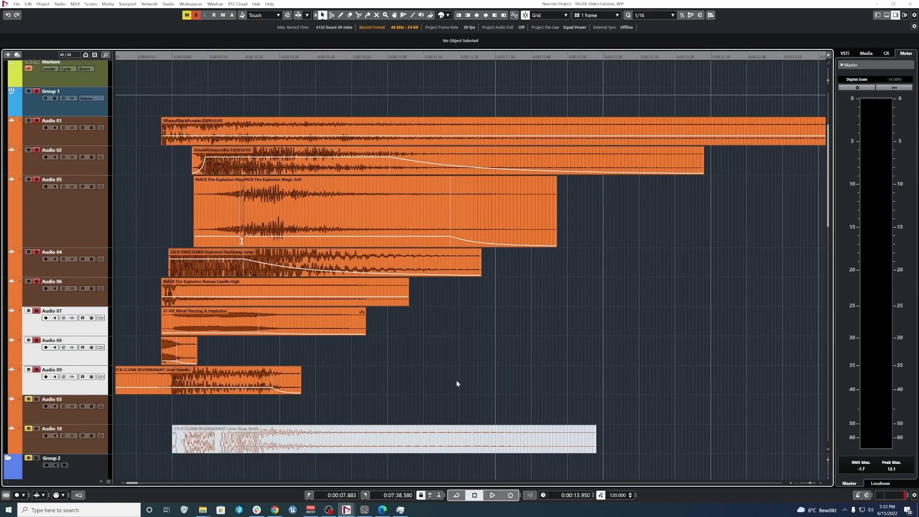
scroll(512, 373, "left", 2)
scroll(661, 309, "left", 2)
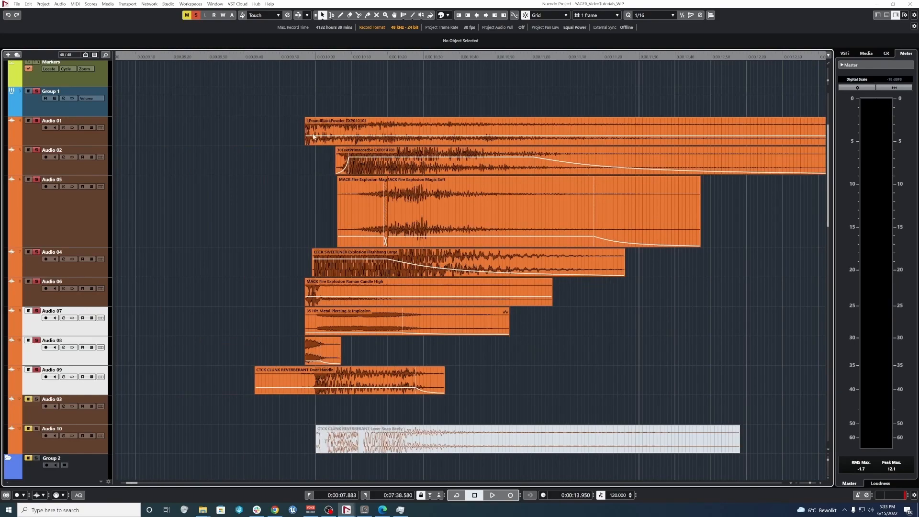
left_click(370, 140)
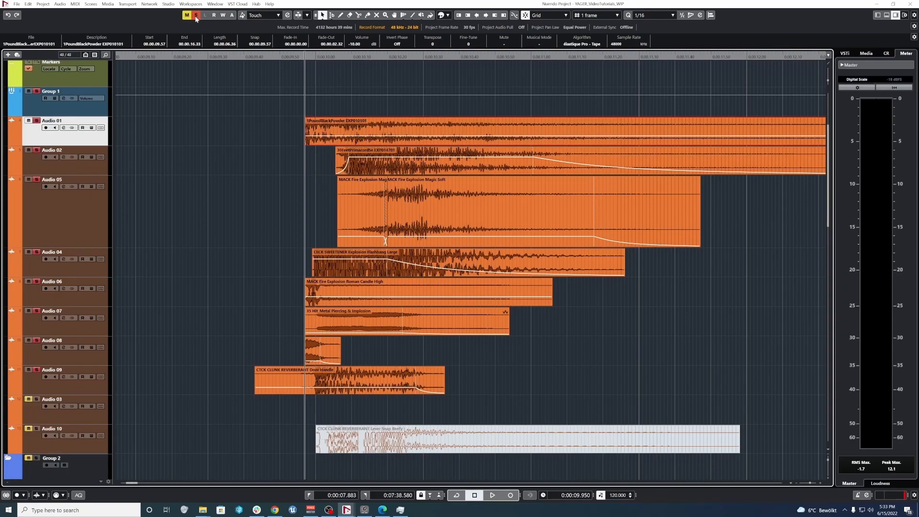
key("space")
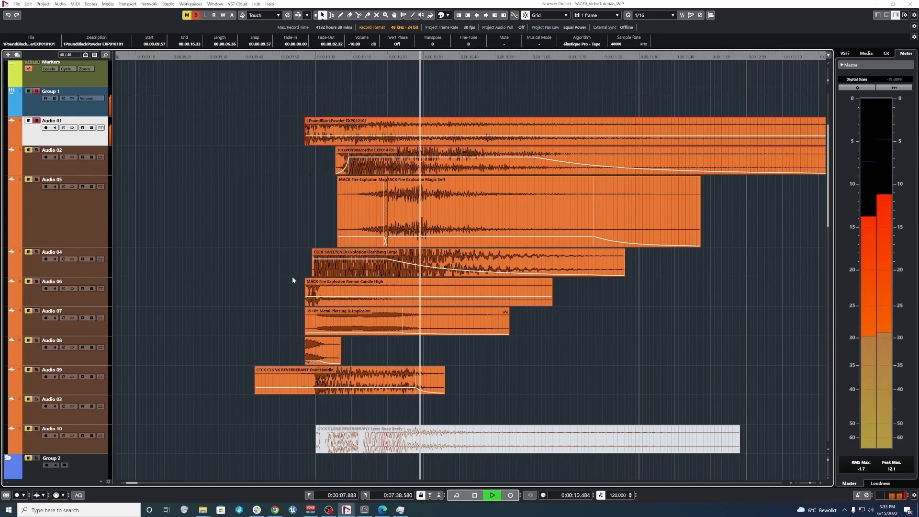
key("space")
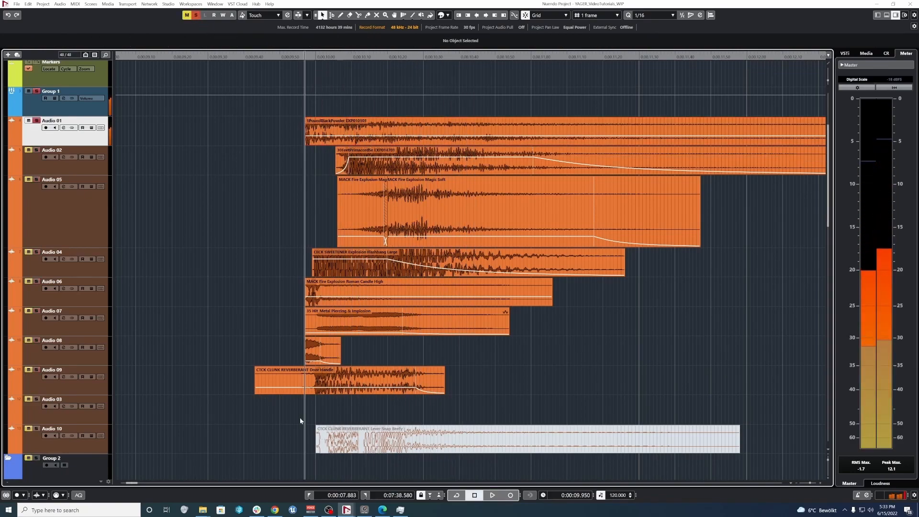
Audition the Car2SecondSet explosion event on Audio 03 that starts at 10.0 s.
left_click(254, 412)
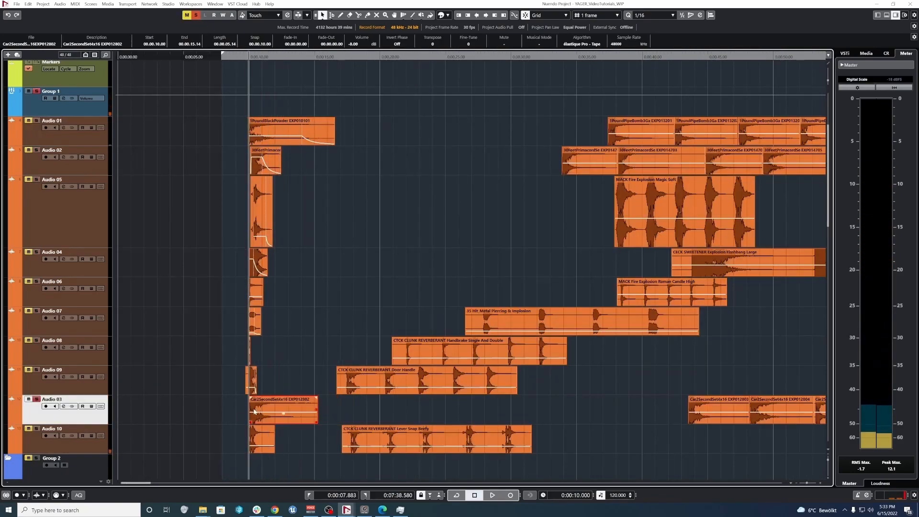
key("h")
key("h")
key("h")
key("h")
key("h")
key("h")
key("h")
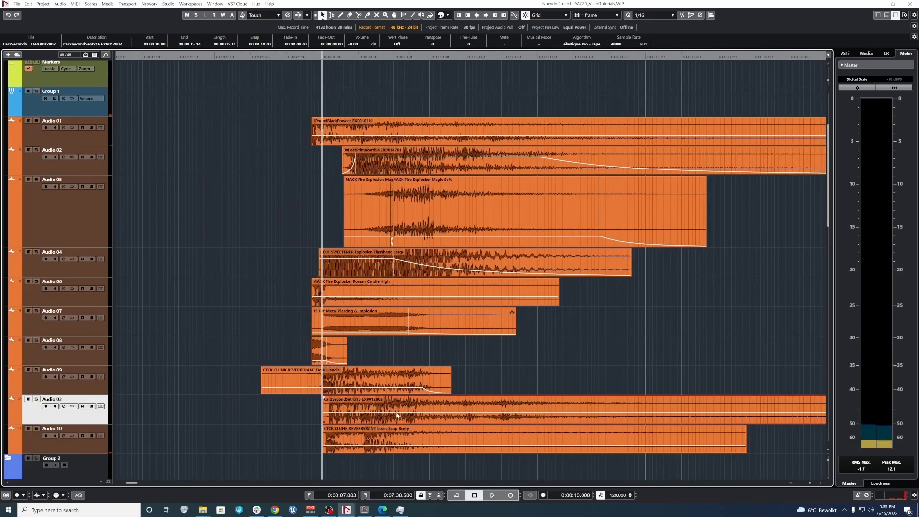
key("space")
Compare the 1PoundBlackPowder event on Audio 01 with the Car2SecondSet event on Audio 03 by playing each one soloed.
left_click(311, 171)
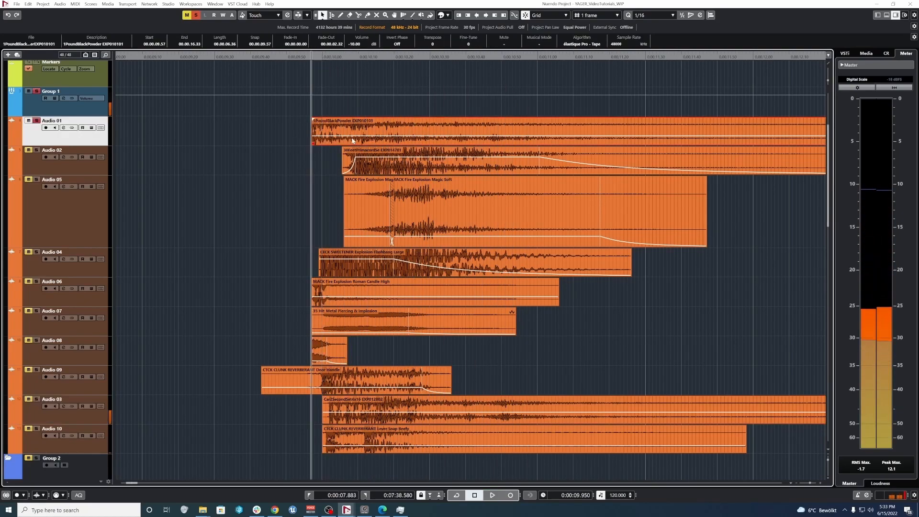
key("space")
left_click_drag(400, 408, 458, 394)
key("l")
key("space")
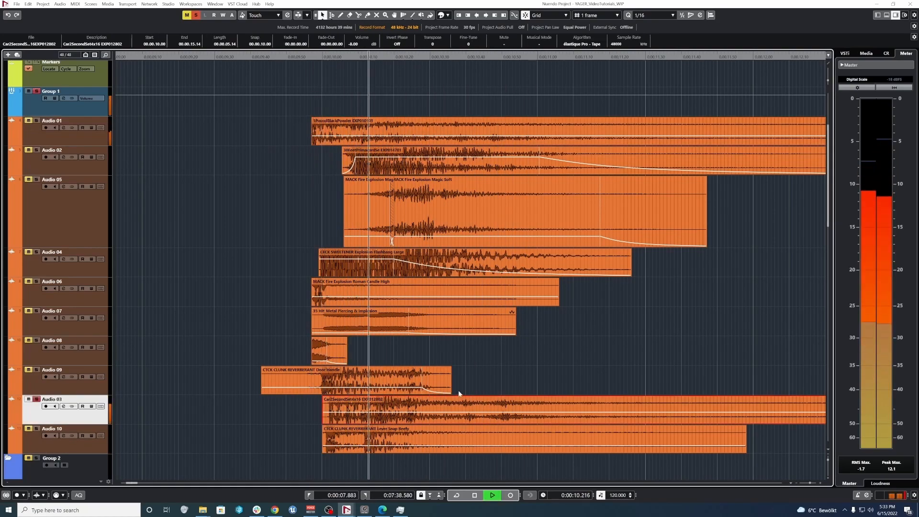
key("space")
Shift the Car2SecondSet event on Audio 03 out of the stack to about 20.6 s and move the Audio 10 track above Audio 03.
scroll(567, 362, "down", 5)
scroll(590, 357, "down", 3)
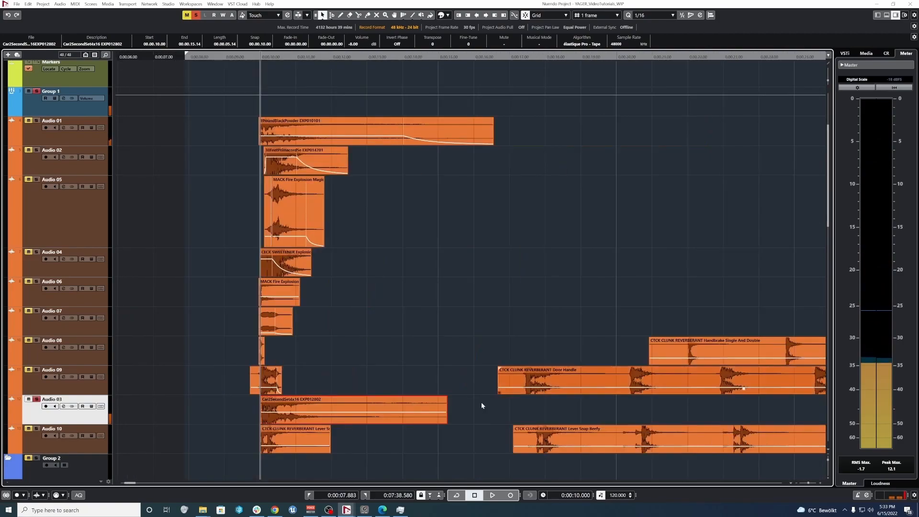
left_click_drag(340, 406, 718, 406)
left_click(281, 405)
left_click_drag(84, 450, 93, 403)
Audition the trimmed Lever Snap Beefy event on Audio 10 on its own.
scroll(232, 436, "right", 2)
scroll(276, 411, "left", 3)
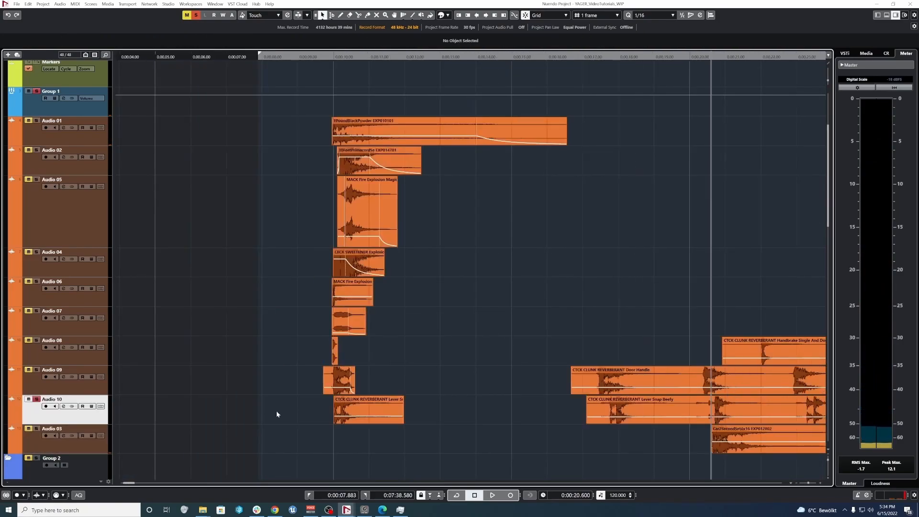
left_click_drag(276, 413, 452, 408)
key("s")
key("space")
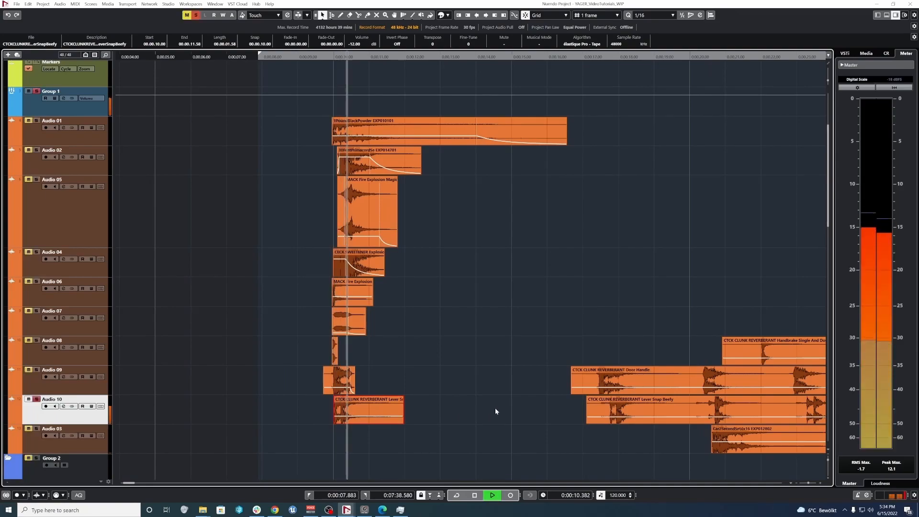
key("space")
Delete both Lever Snap Beefy events from Audio 10, the trimmed piece and the longer source recording.
scroll(427, 423, "down", 3)
left_click_drag(200, 410, 563, 405)
key("Delete")
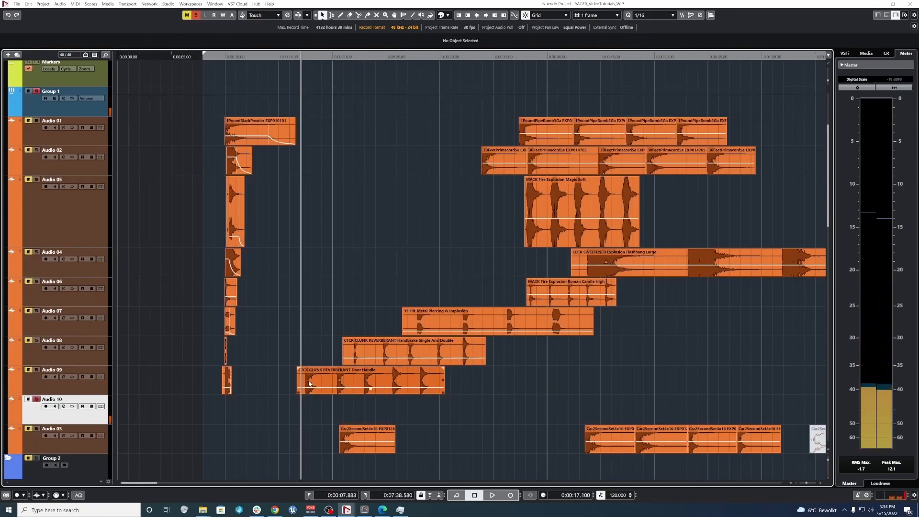
Audition the trimmed Door Handle event on Audio 09 on its own.
scroll(230, 423, "up", 4)
scroll(397, 400, "up", 3)
left_click(426, 376)
key("space")
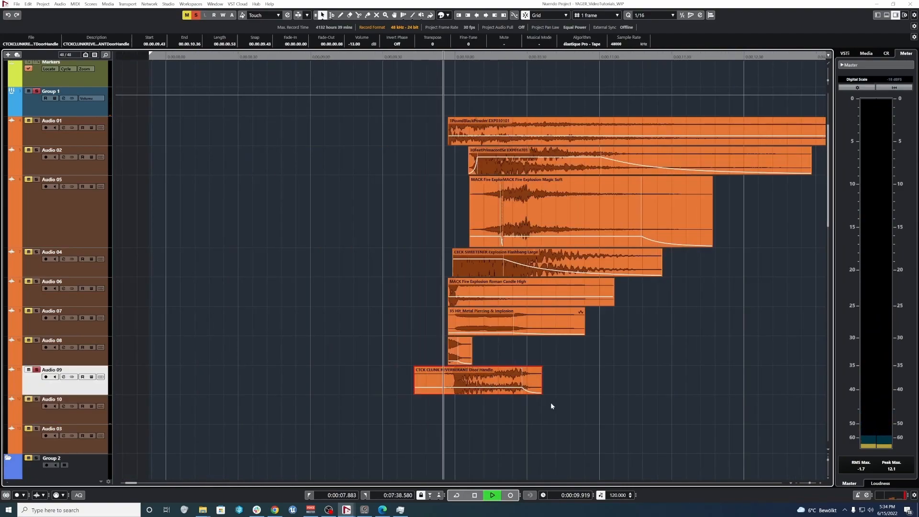
Replay the trimmed Door Handle event on Audio 09 several times to judge its low end.
key("space")
key("space")
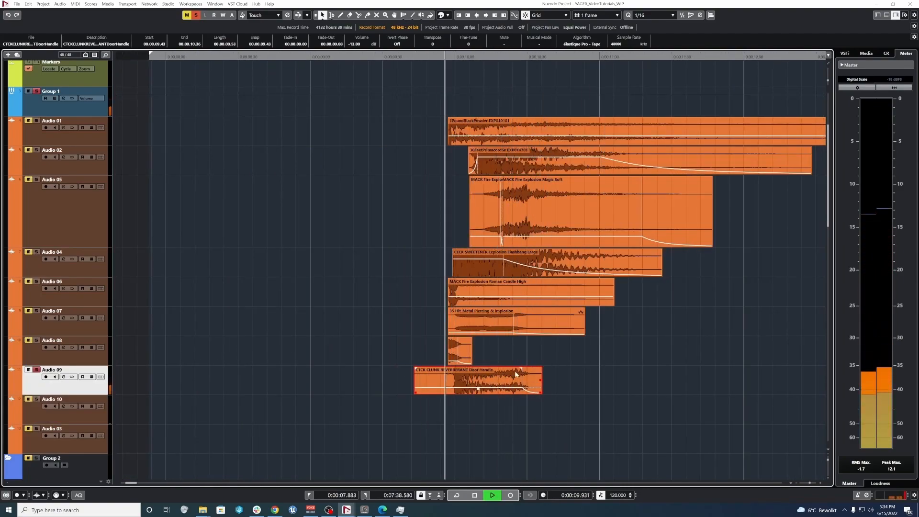
key("space")
key("space")
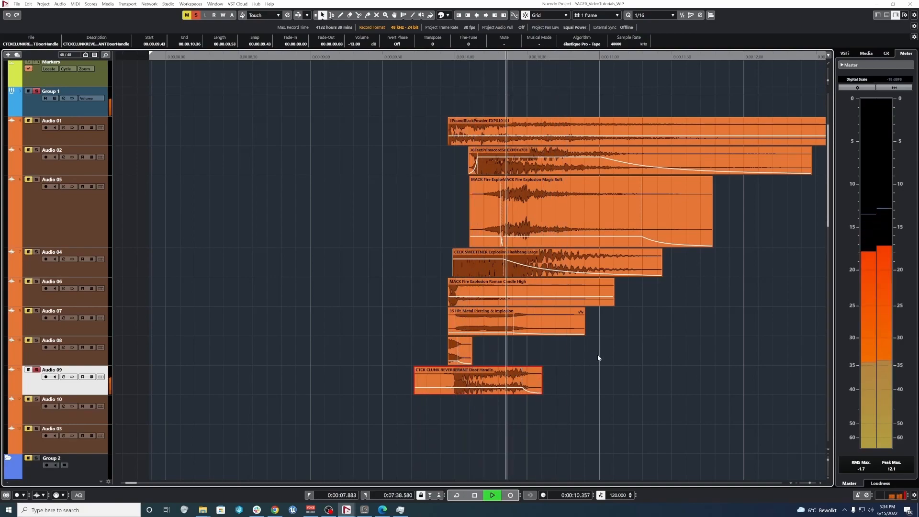
key("space")
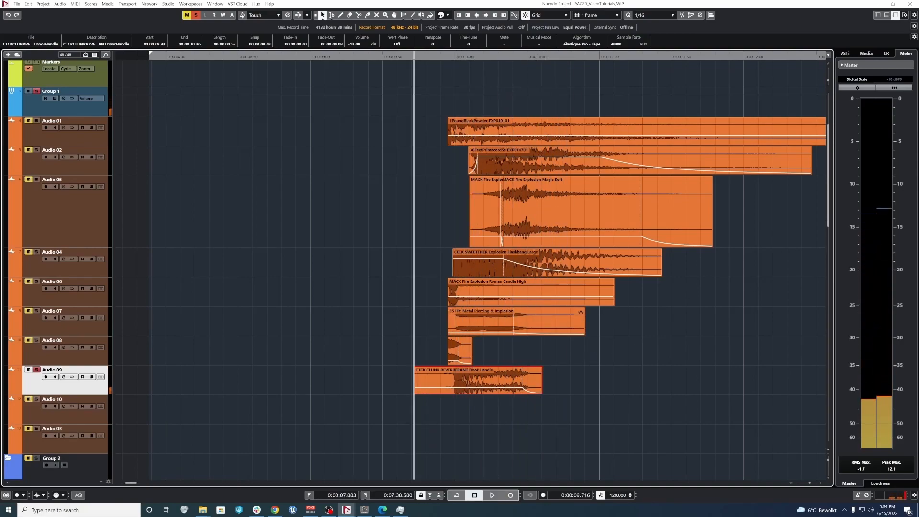
Insert Pro-Q 3 on the Audio 09 channel with a 12 dB/oct low cut at about 470 Hz.
key("F3")
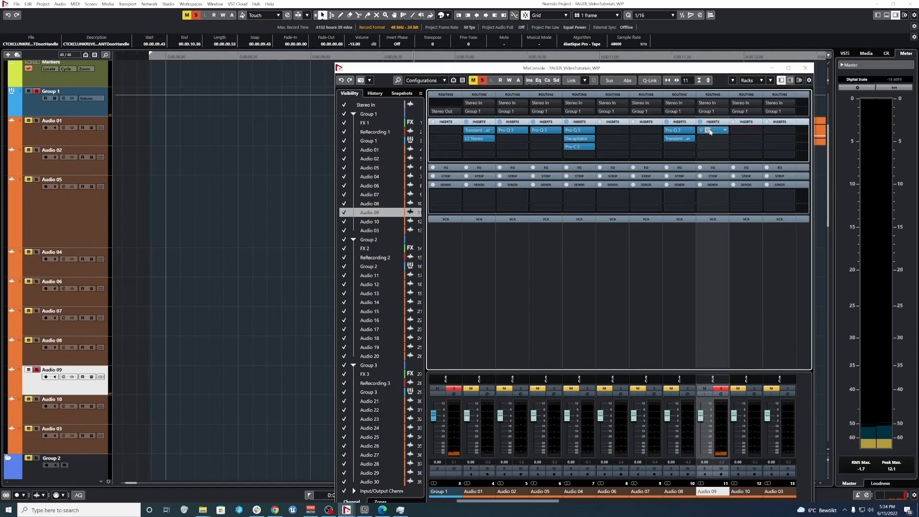
left_click(707, 131)
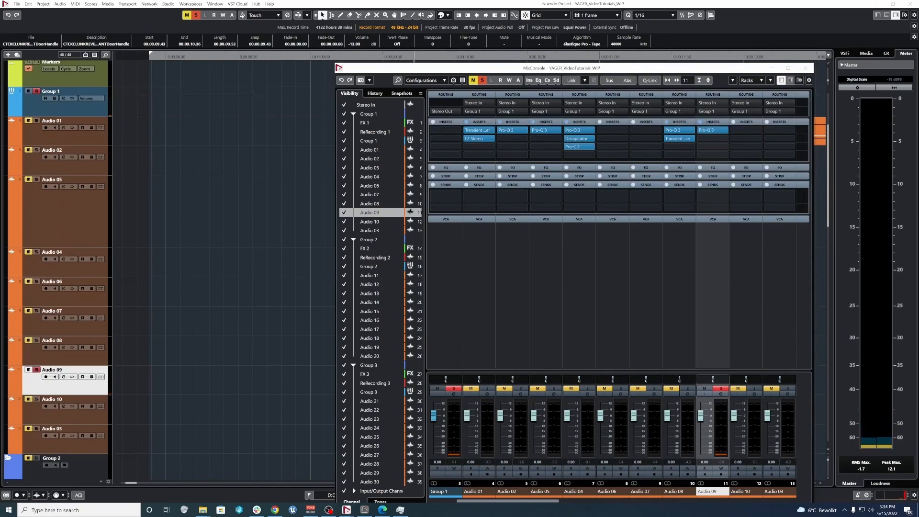
left_click_drag(584, 248, 621, 261)
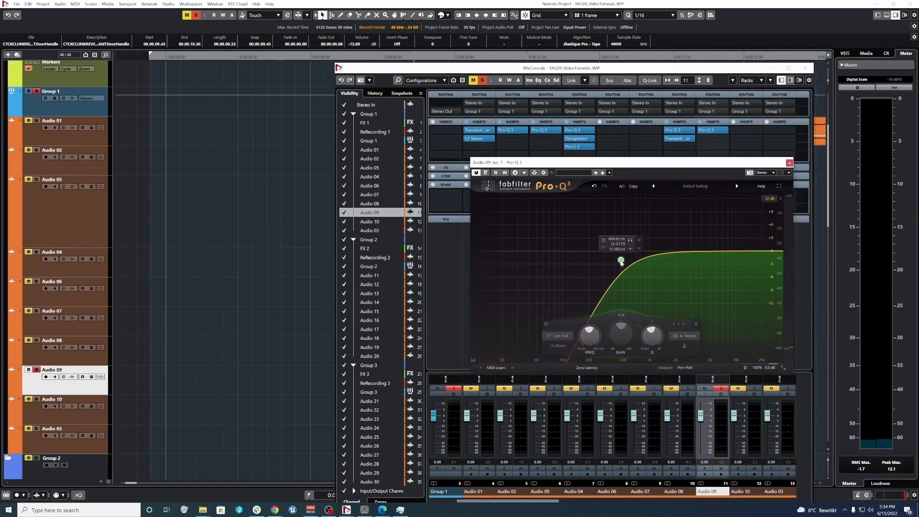
key("space")
left_click_drag(695, 166, 704, 162)
left_click(798, 159)
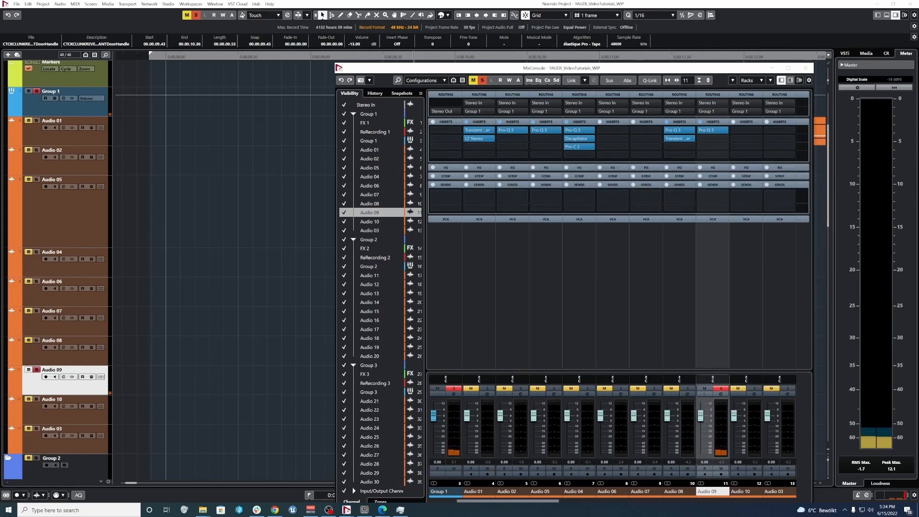
key("F3")
Audition the equalised Door Handle event on Audio 09 and the Metal Piercing & Implosion event on Audio 07.
key("space")
key("space")
left_click_drag(419, 330, 556, 327)
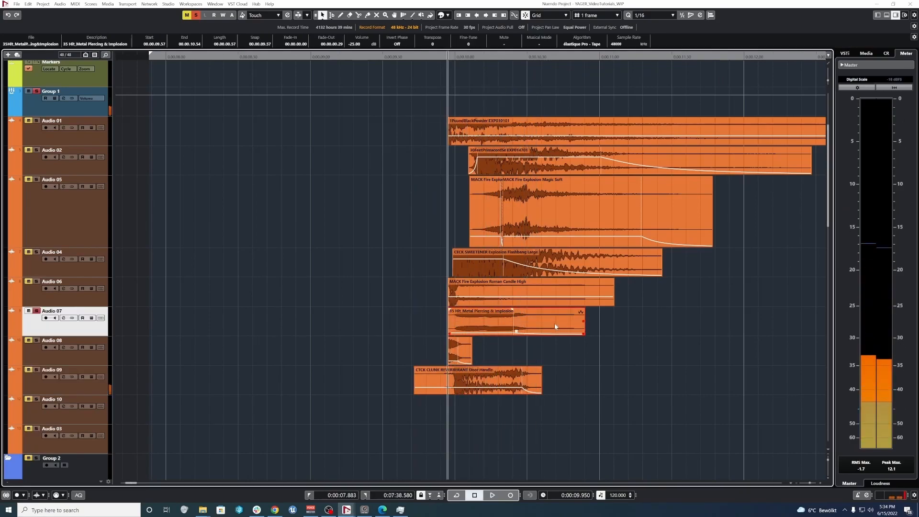
key("space")
key("space")
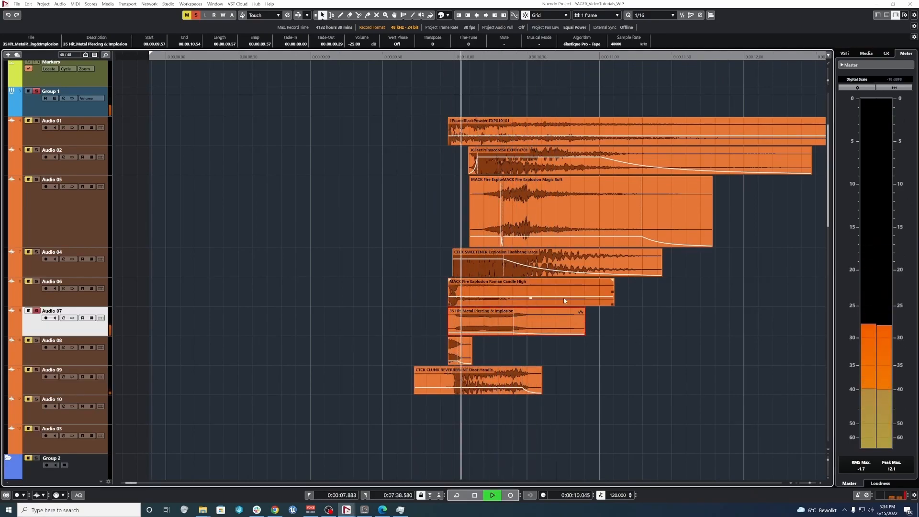
key("space")
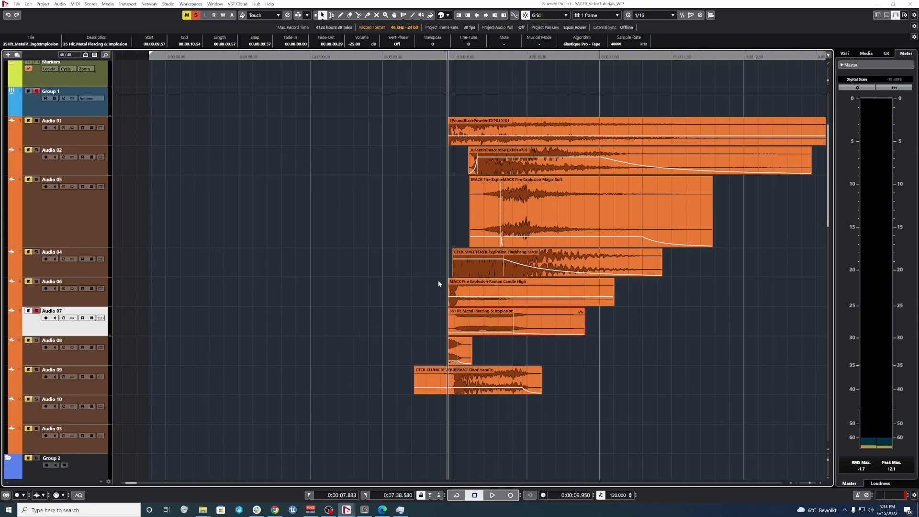
Audition the Roman Candle High event on Audio 06 on its own.
left_click(509, 292)
key("space")
key("space")
key("space")
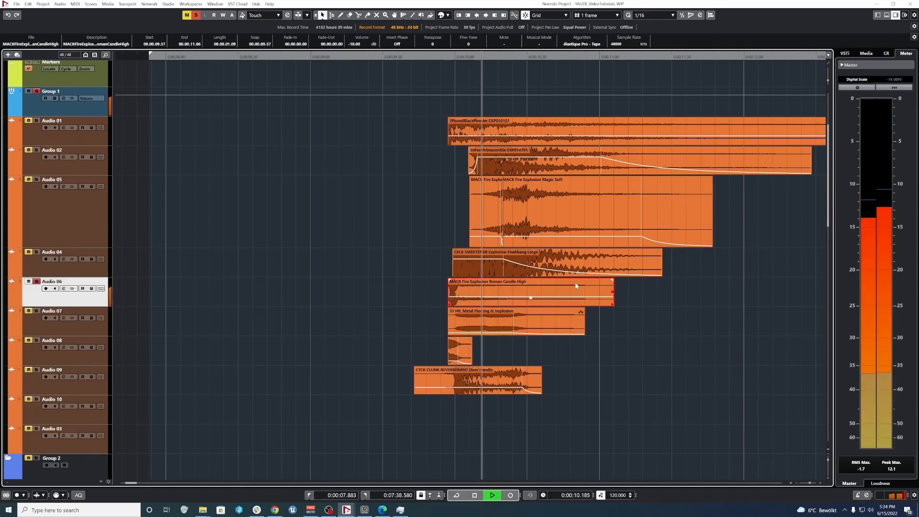
key("space")
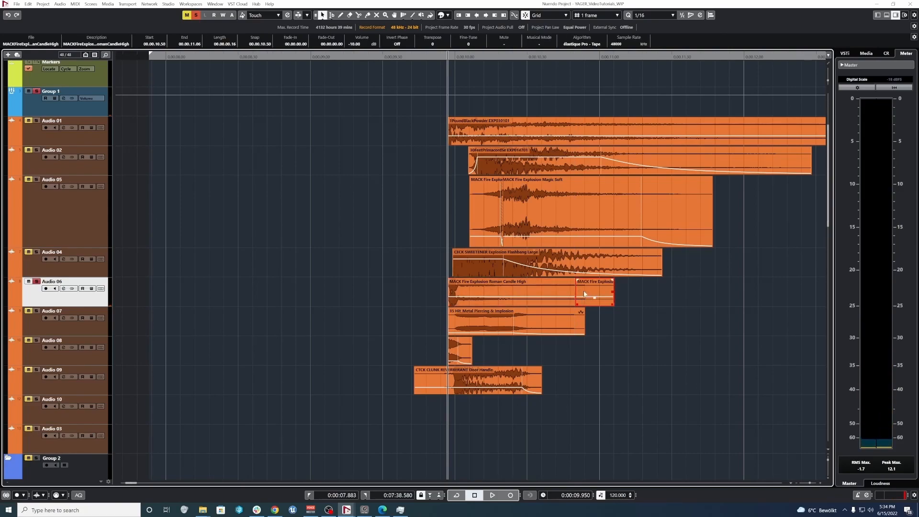
Delete the split-off tail of the Roman Candle High event on Audio 06, shorten it to about 0.00.10.19 and fade out its end.
key("Delete")
left_click(571, 303)
left_click_drag(574, 303, 500, 297)
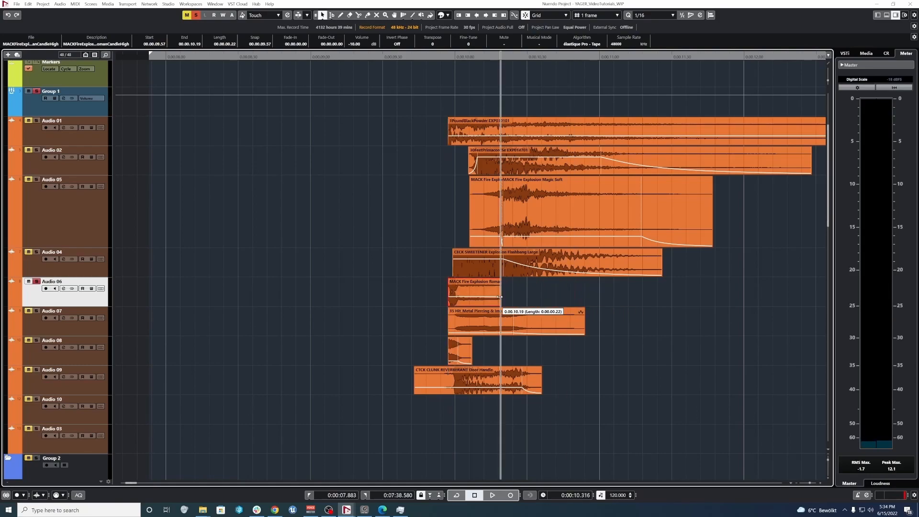
Audition the events on Audio 04, Audio 06 and Audio 07 together.
left_click_drag(417, 252, 542, 334)
key("space")
key("space")
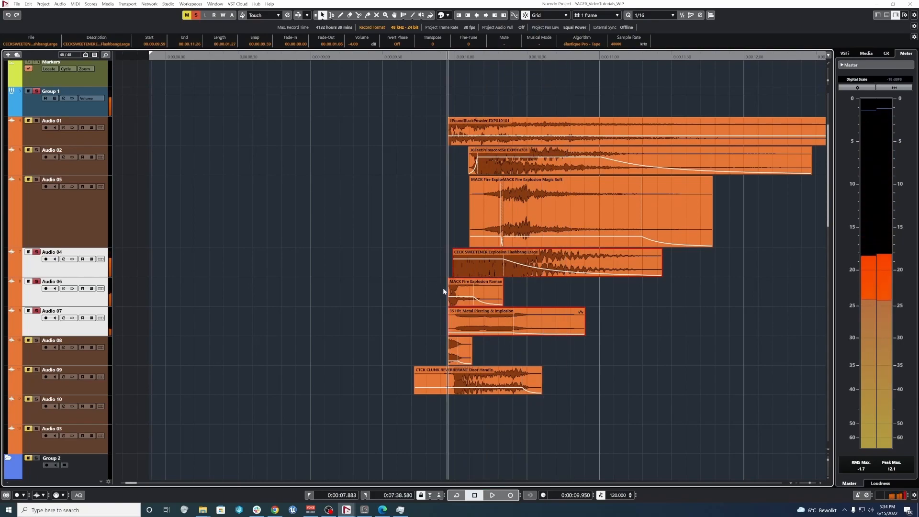
Audition the Explosion Flashbang Large event on Audio 04 on its own.
left_click(585, 260)
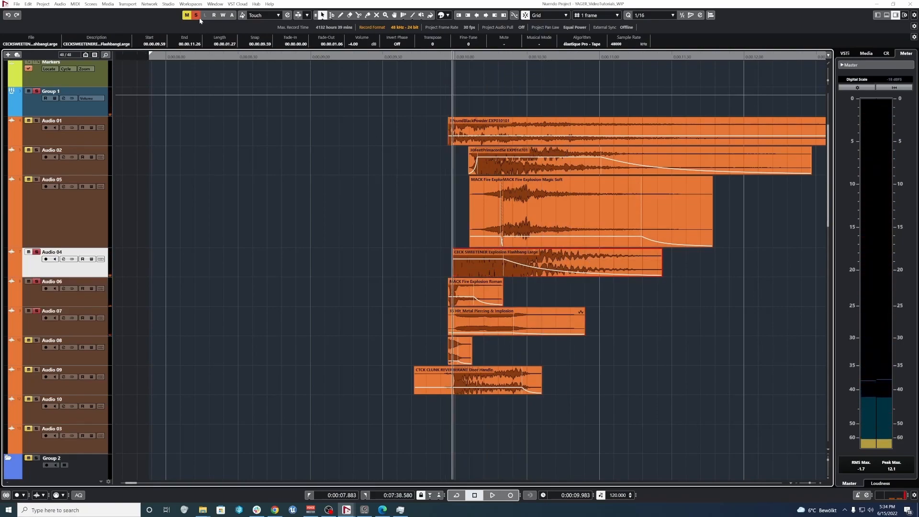
key("s")
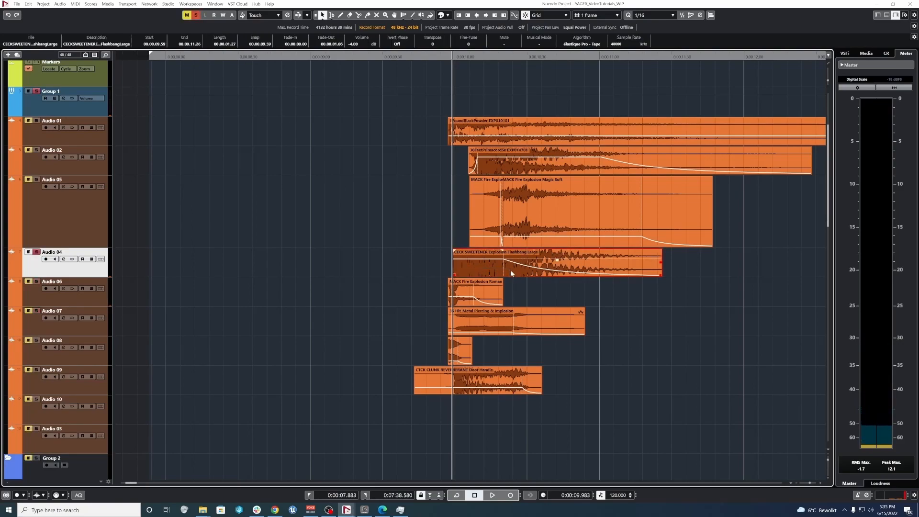
key("space")
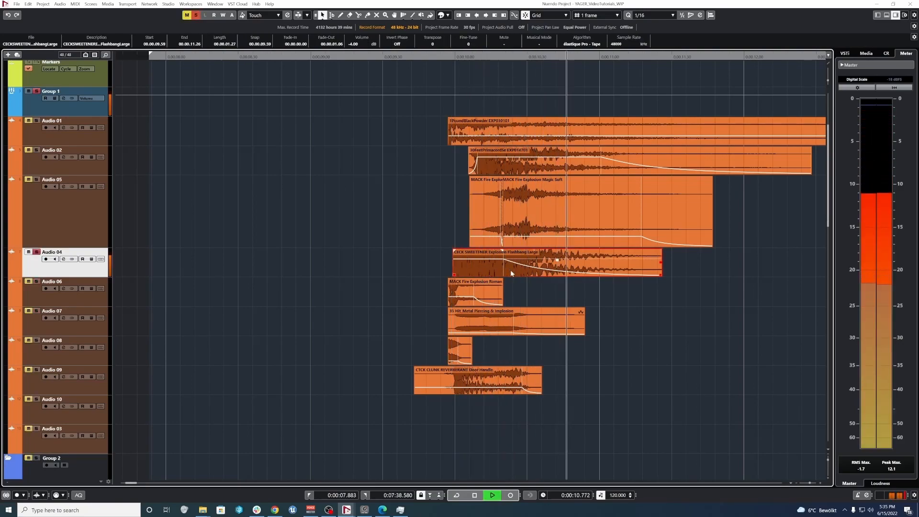
Audition the two crossfaded Fire Explosion Magic Soft events on Audio 05 on their own.
left_click_drag(435, 206, 588, 240)
key("alt+space")
key("space")
left_click_drag(394, 203, 574, 221)
key("space")
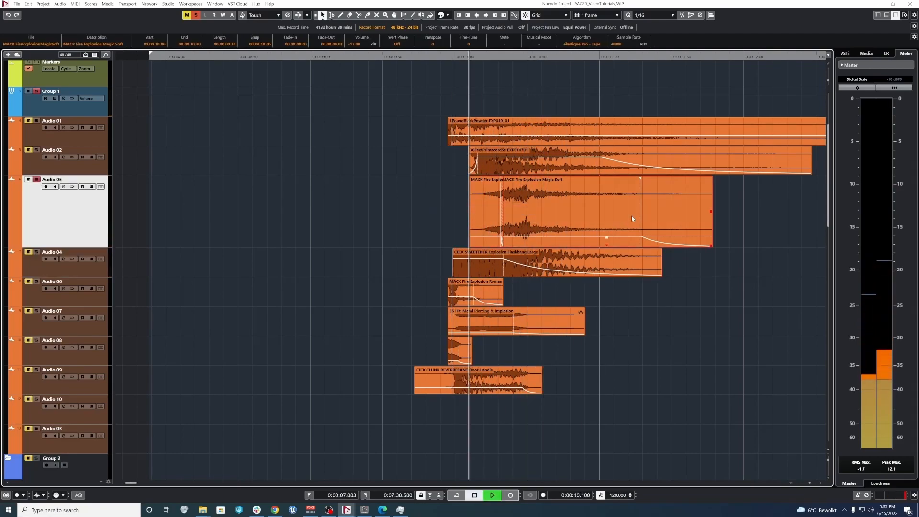
key("space")
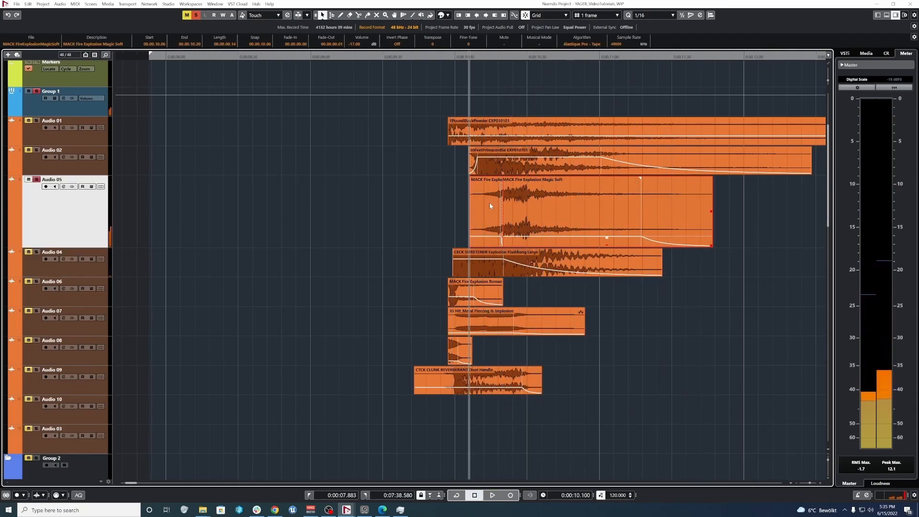
left_click(409, 184)
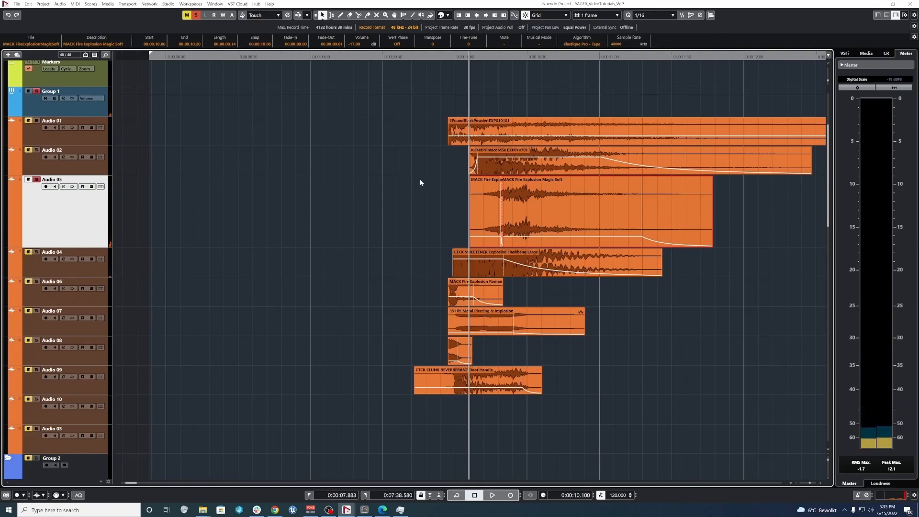
left_click_drag(387, 212, 585, 218)
Trim the start of the Door Handle event on Audio 09 to 0.00.09.57 and give it a short fade-in.
left_click(545, 211)
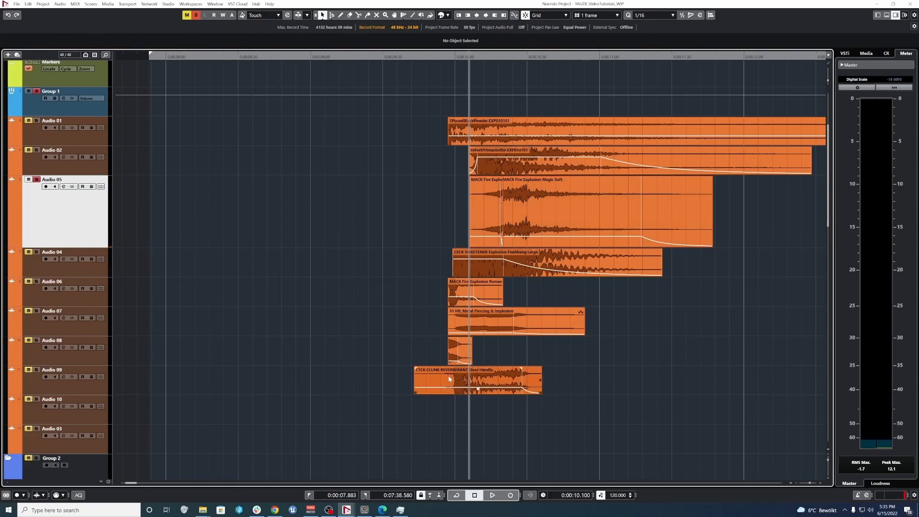
left_click_drag(414, 381, 449, 374)
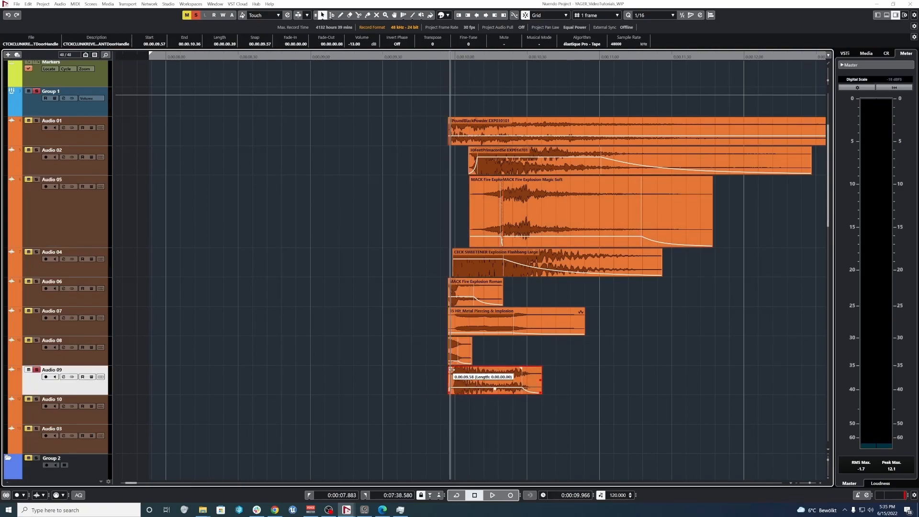
left_click(454, 199)
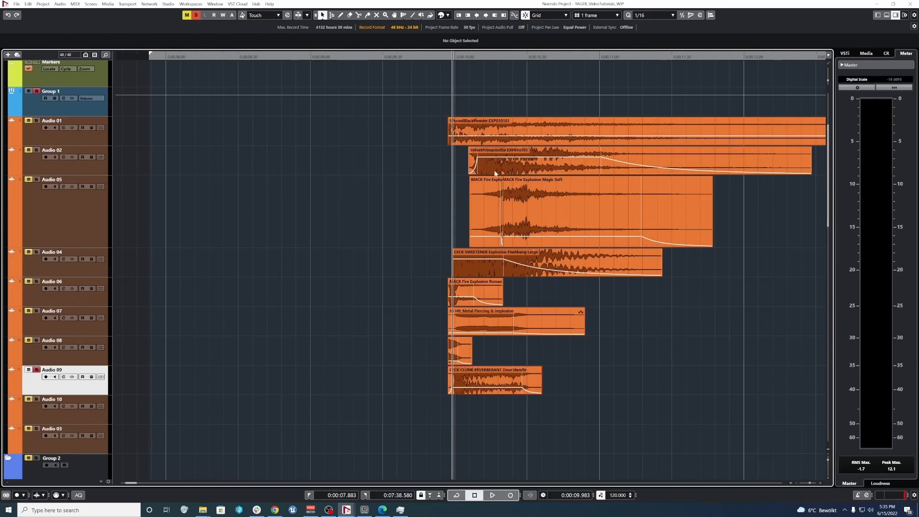
Set the volume of the 1PoundBlackPowder event on Audio 01 to -6 dB while auditioning it.
left_click(477, 162)
left_click(538, 133)
key("space")
key("space")
key("space")
key("space")
scroll(480, 142, "up", 4)
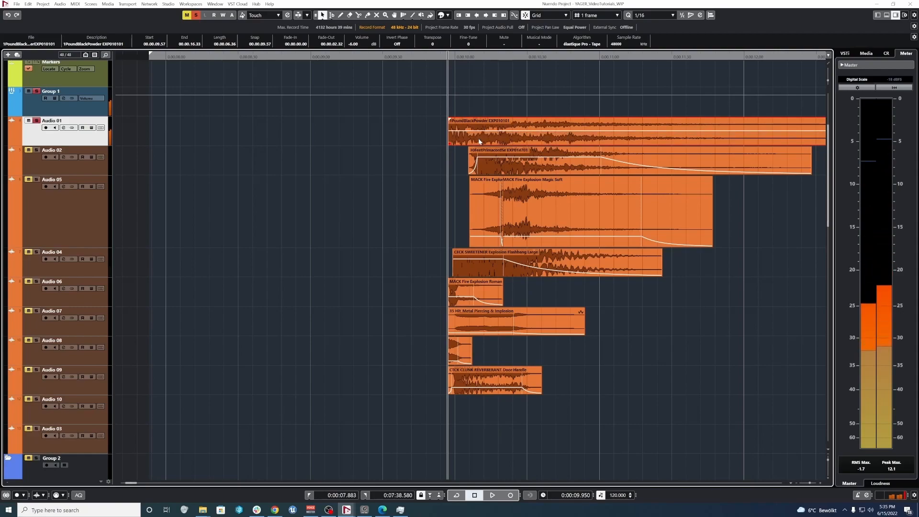
key("space")
key("space")
key("space")
key("space")
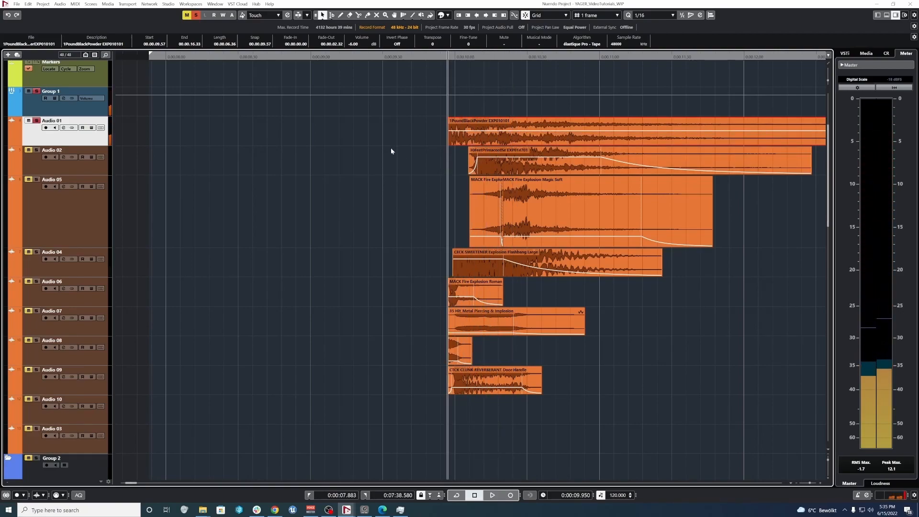
Audition the 30FeetPrimacord event on Audio 02 on its own.
left_click(493, 158)
key("space")
key("space")
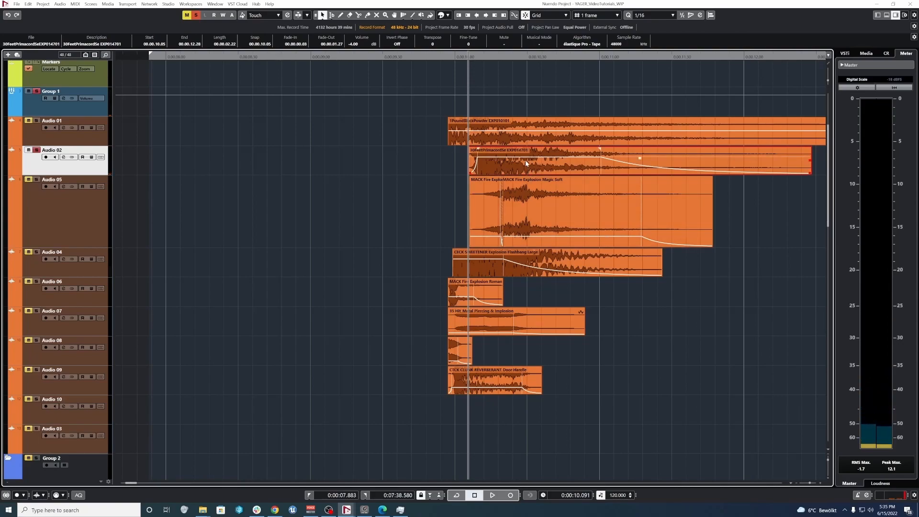
Audition Audio 01 and Audio 02 together, adding the layers on Audio 05 and Audio 04 one at a time.
left_click_drag(382, 136, 520, 157)
key("space")
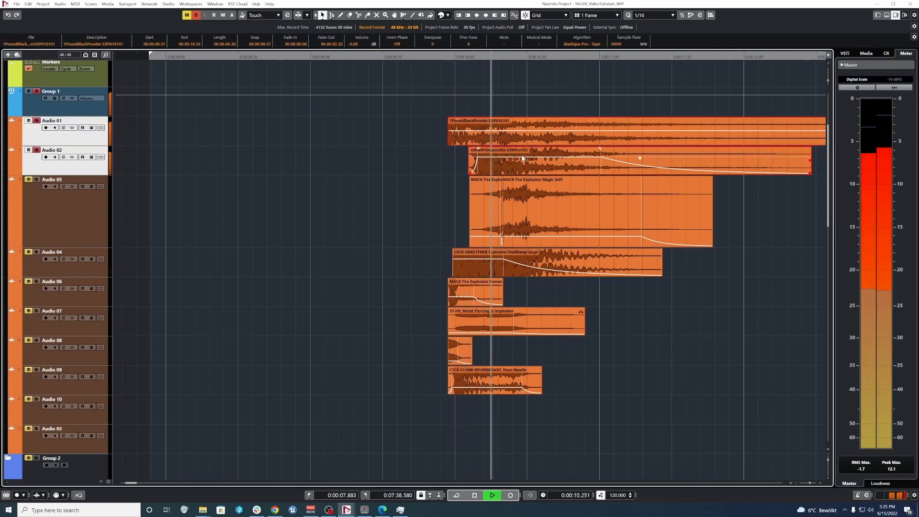
left_click(439, 167)
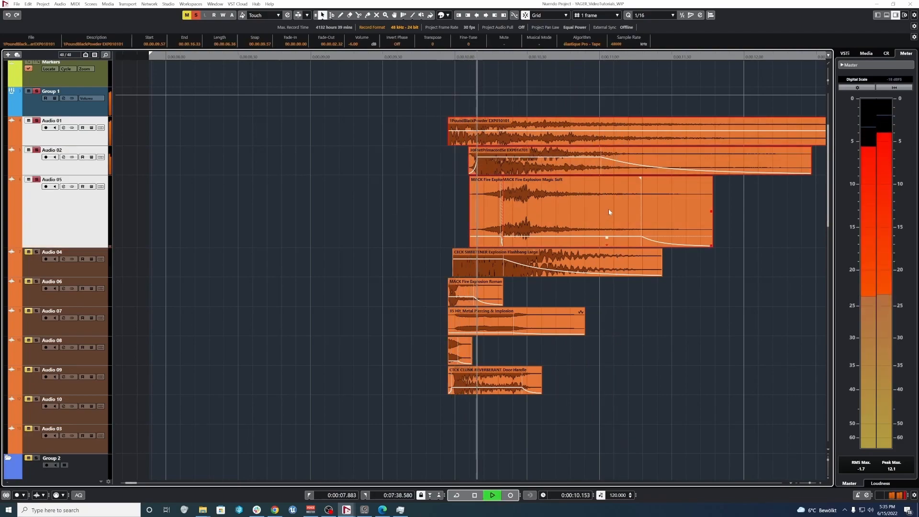
left_click_drag(398, 132, 579, 266)
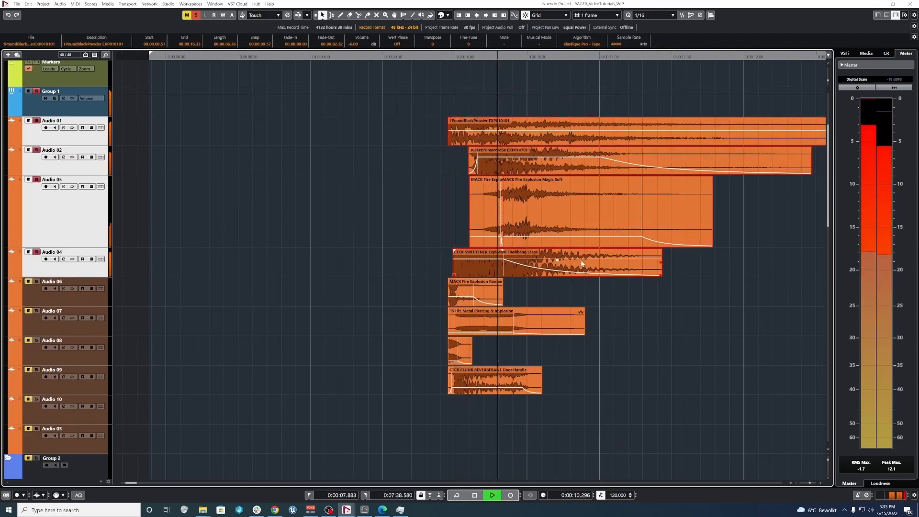
Set the Flashbang Large event on Audio 04 to -5 dB and audition it with Audio 01, 02 and 05.
left_click(474, 263)
key("space")
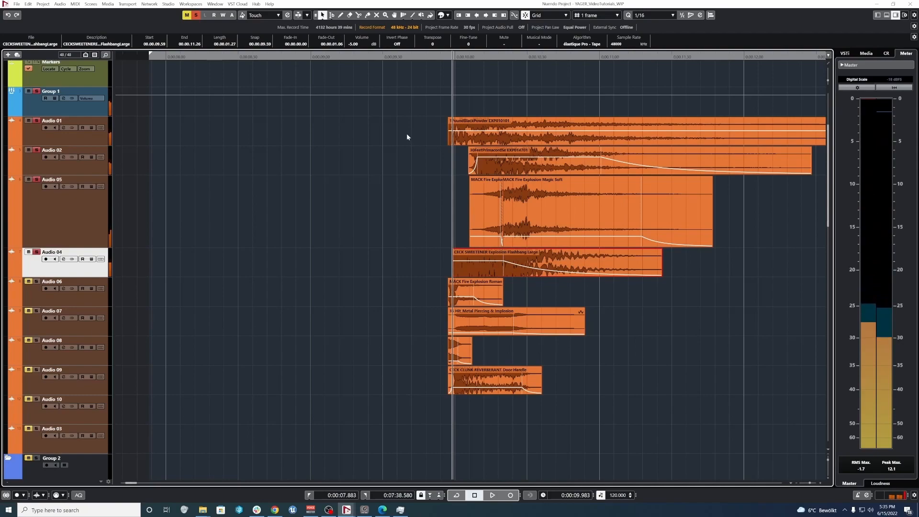
left_click_drag(406, 128, 574, 266)
key("l")
key("space")
Audition the upper layers again, adding the Roman Candle event on Audio 06 and the Metal Piercing event on Audio 07 one at a time.
left_click_drag(423, 136, 573, 295)
key("l")
key("space")
left_click_drag(405, 139, 604, 317)
key("space")
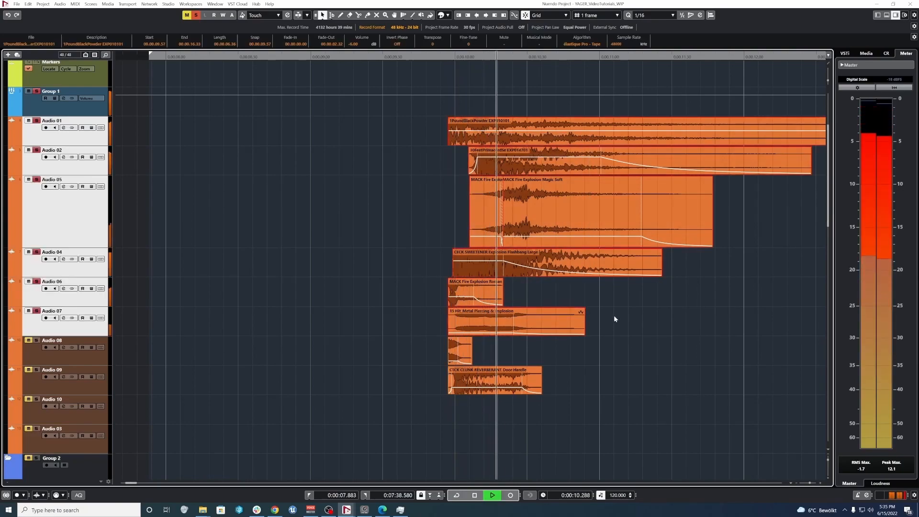
key("space")
Audition the whole stack with the clunk layers on Audio 08 and Audio 09 added one after the other.
left_click_drag(413, 144, 612, 354)
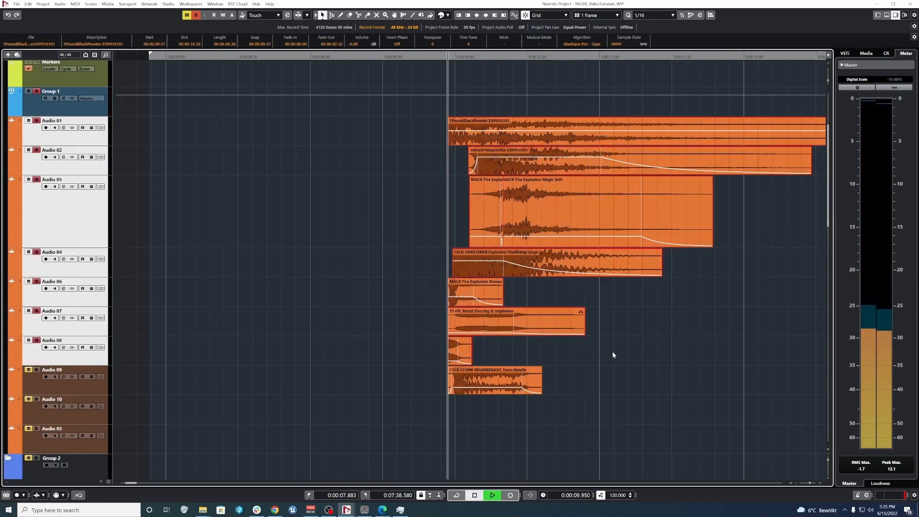
key("space")
key("space")
left_click_drag(404, 130, 657, 388)
key("space")
left_click(651, 378)
key("space")
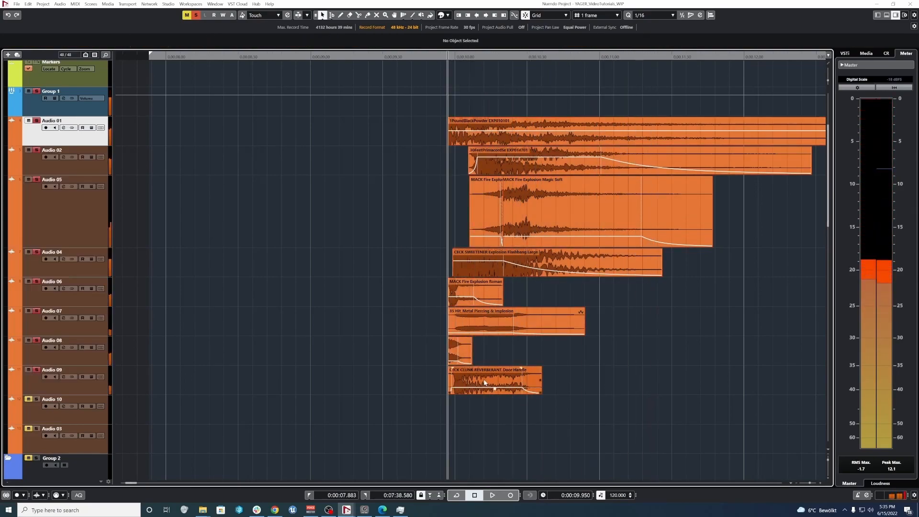
key("space")
Move a Car2Second explosion event on Audio 03 to just before the layered stack, trim it to a short transient and audition it.
scroll(670, 355, "down", 2)
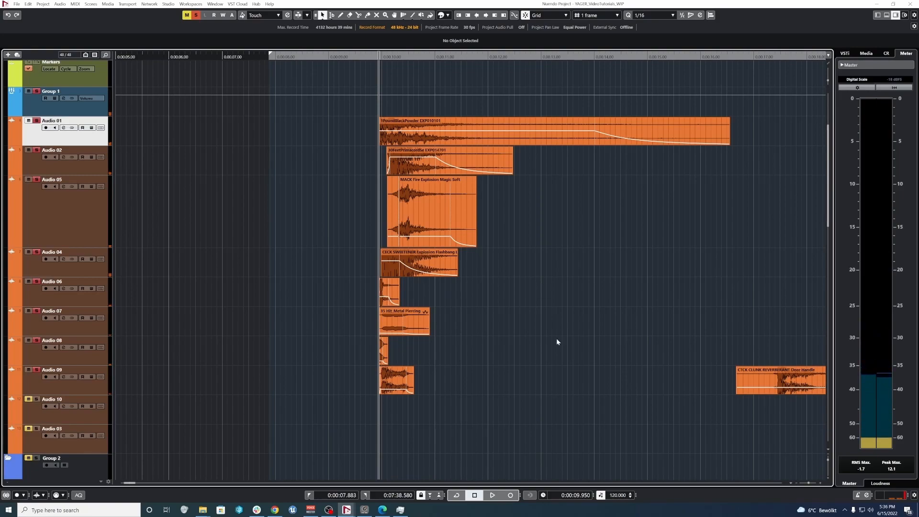
scroll(548, 323, "down", 3)
scroll(462, 421, "down", 2)
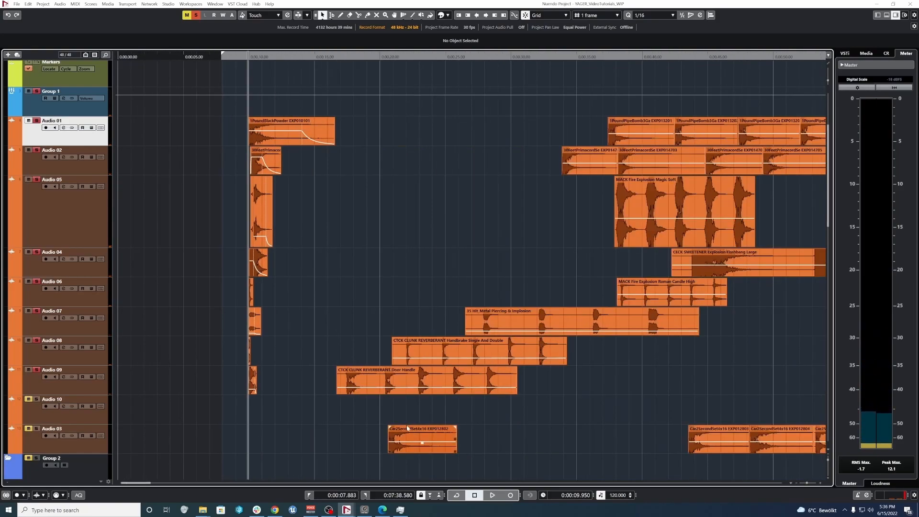
scroll(407, 423, "up", 4)
scroll(508, 415, "left", 3)
left_click_drag(632, 434, 293, 440)
scroll(293, 440, "up", 5)
left_click_drag(236, 439, 382, 439)
key("Delete")
key("space")
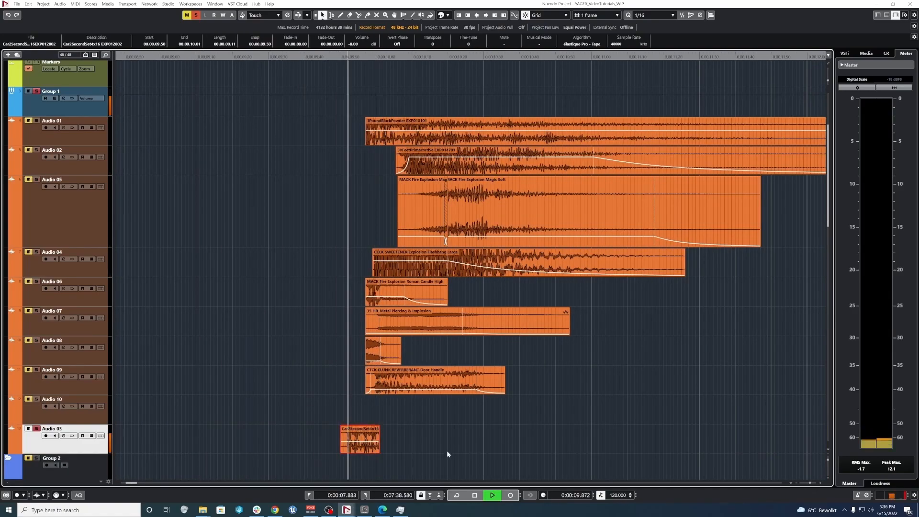
key("space")
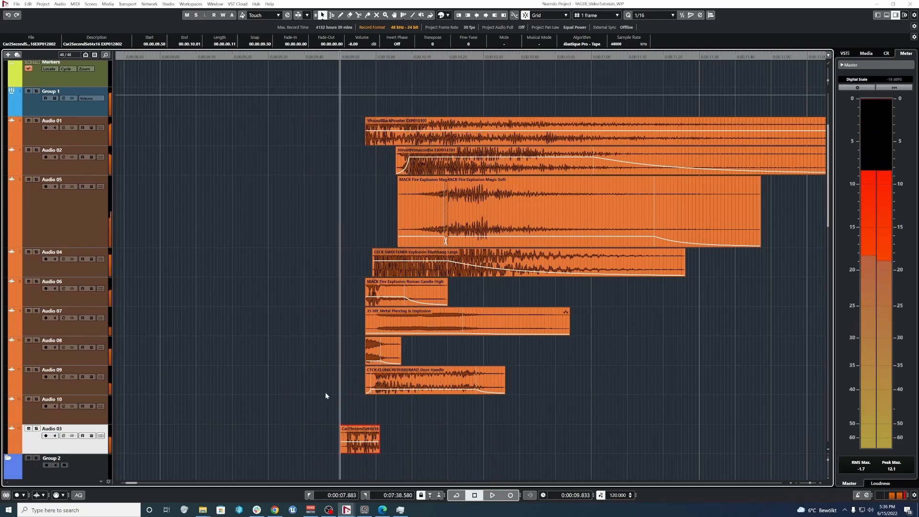
Fade out the Car2Second event on Audio 03 and shift the Audio 06 and Audio 08 events earlier, ahead of the main explosion.
scroll(330, 395, "up", 3)
left_click_drag(476, 428, 430, 438)
left_click_drag(478, 293, 439, 293)
left_click_drag(469, 351, 430, 352)
Audition all layers together with the new Car2Second transient and the shifted Audio 06 and Audio 08 events.
left_click_drag(373, 137, 653, 439)
key("space")
key("space")
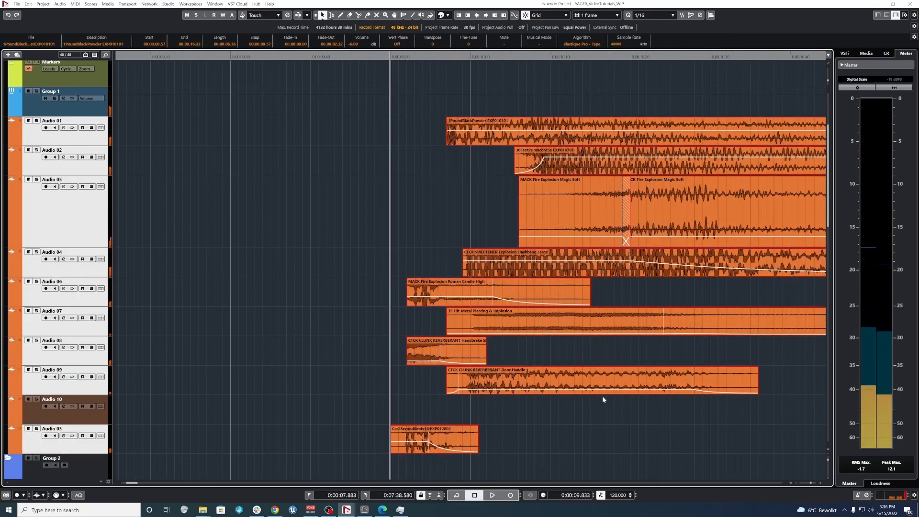
key("space")
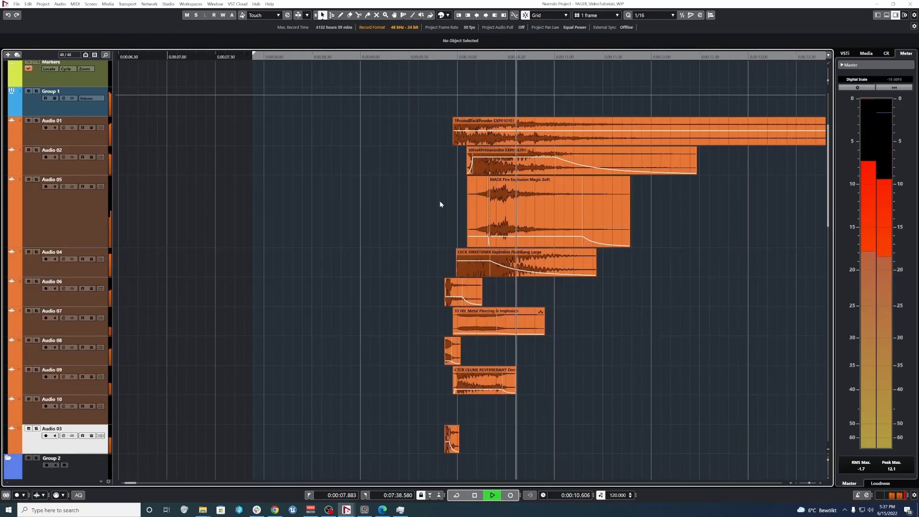
key("space")
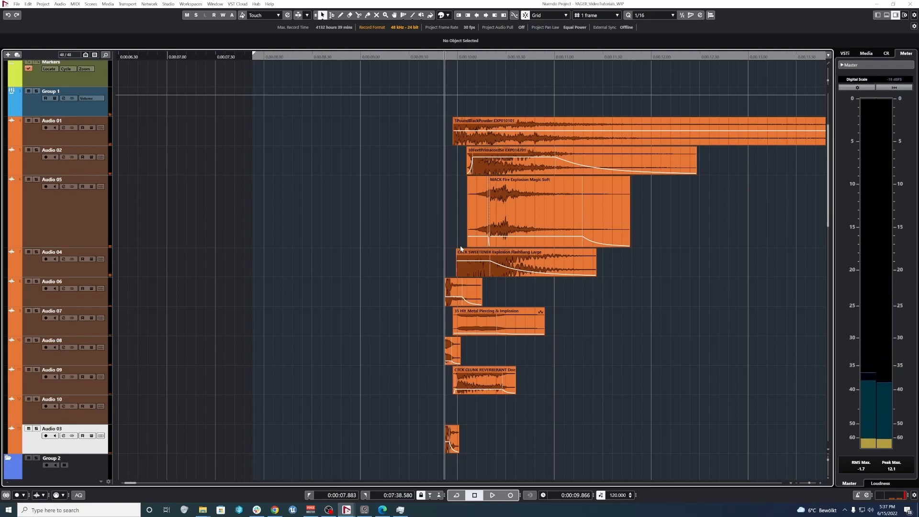
Audition only the early transient events on Audio 06, Audio 08 and Audio 03 in solo.
left_click_drag(423, 350, 441, 423)
key("space")
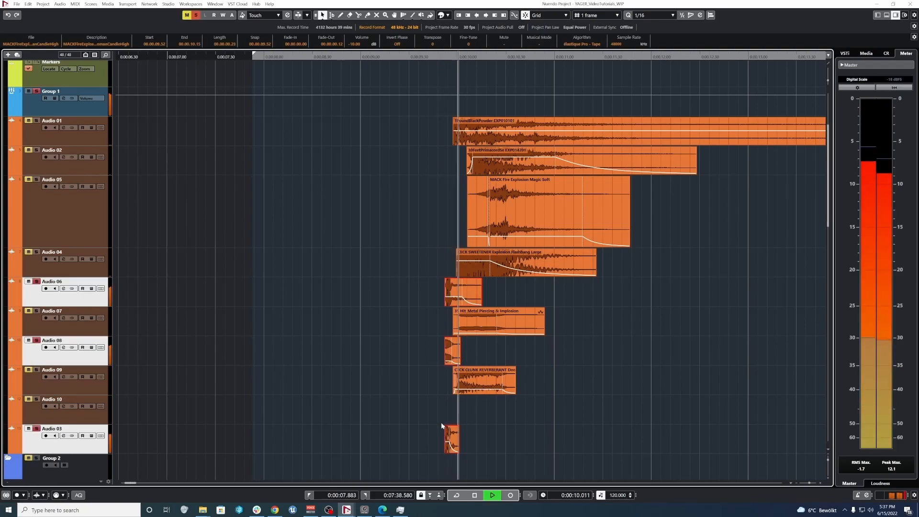
key("space")
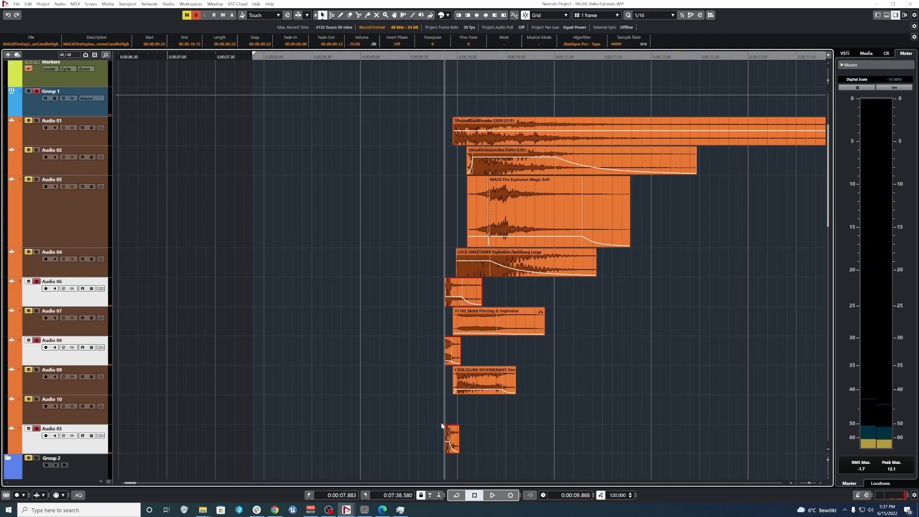
key("space")
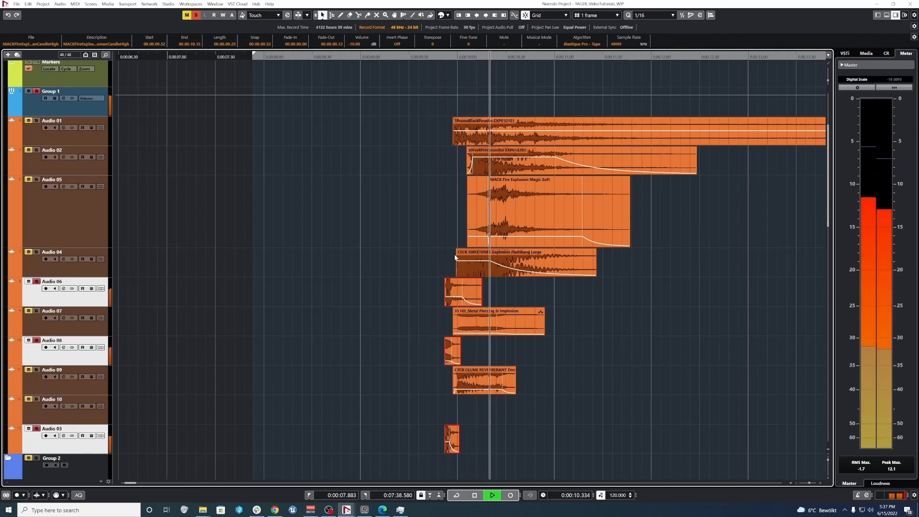
Audition the main body layers on Audio 01, 02, 05 and 04 in solo together with the Door Handle clunk on Audio 09.
left_click_drag(427, 139, 559, 274)
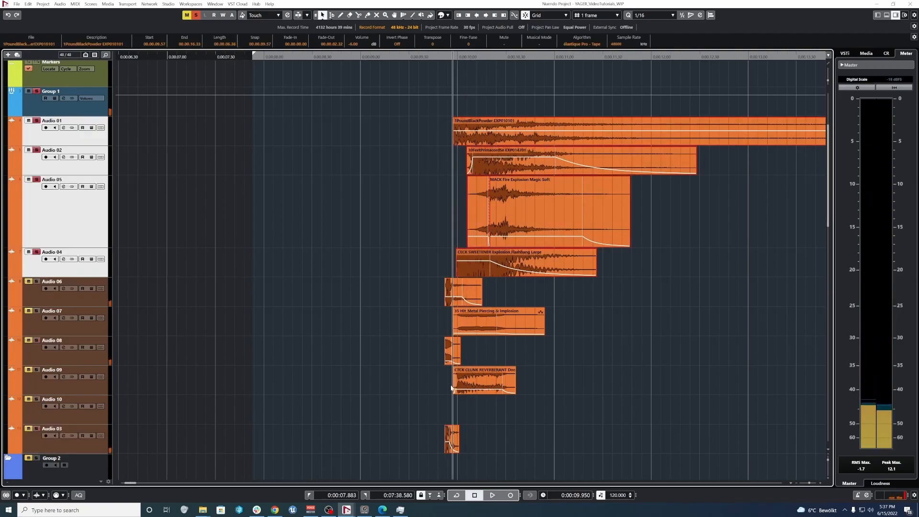
left_click(460, 383, "shift")
key("space")
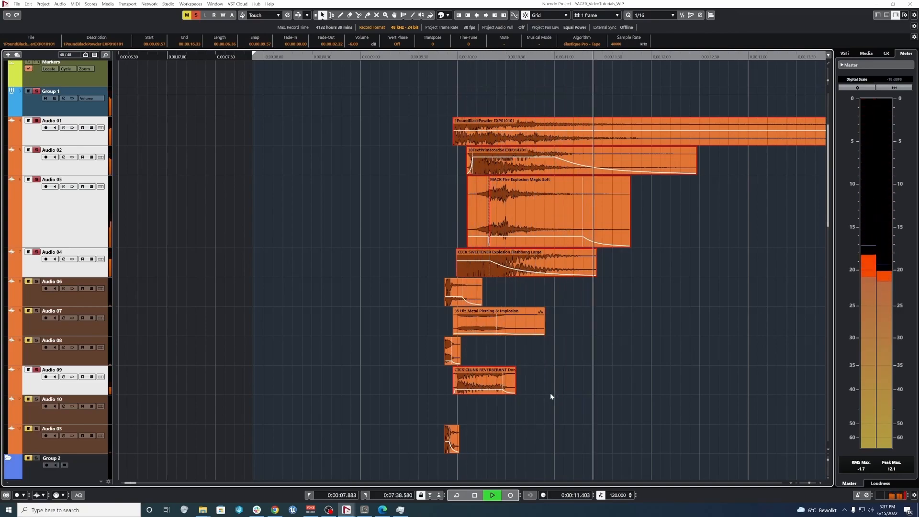
key("space")
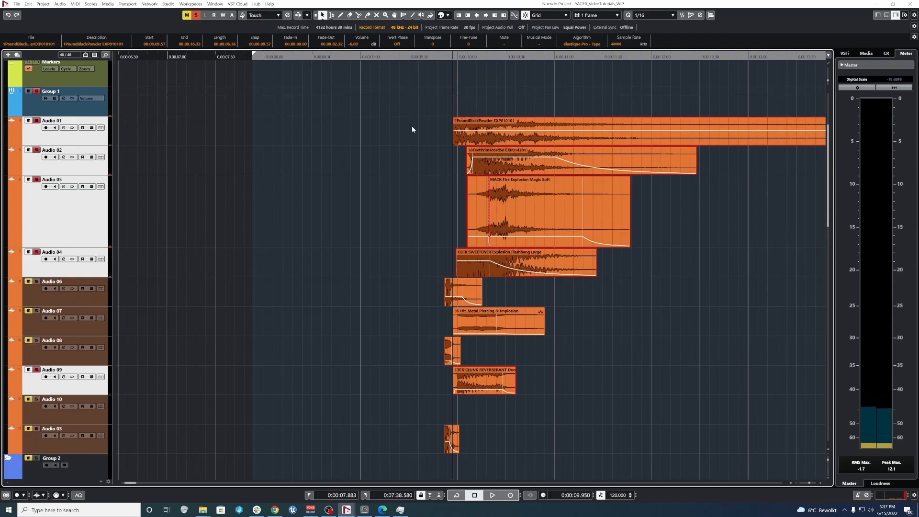
Audition the transient and body layers combined, from Audio 01 down to Audio 03.
left_click_drag(412, 125, 578, 435)
key("space")
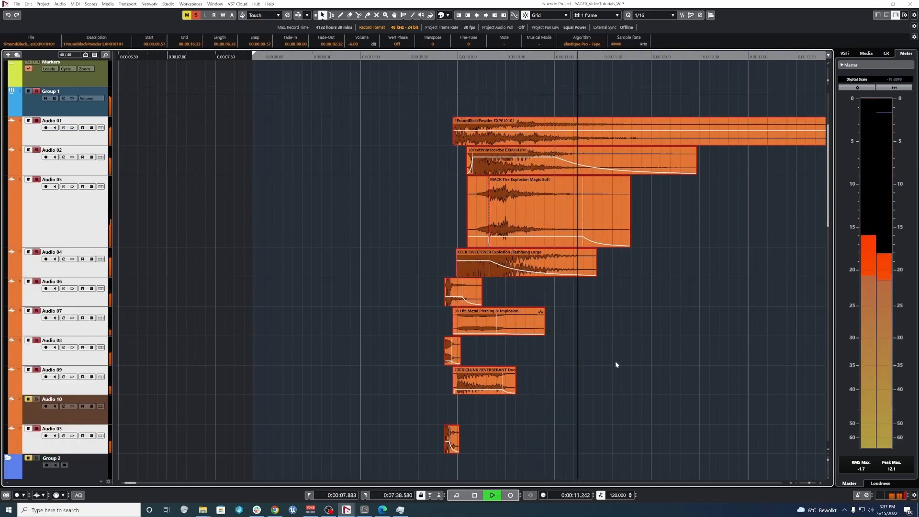
left_click(630, 345)
key("space")
Replay the complete impact stack to review the finished layering from the opening transient to the tail.
scroll(630, 345, "down", 6)
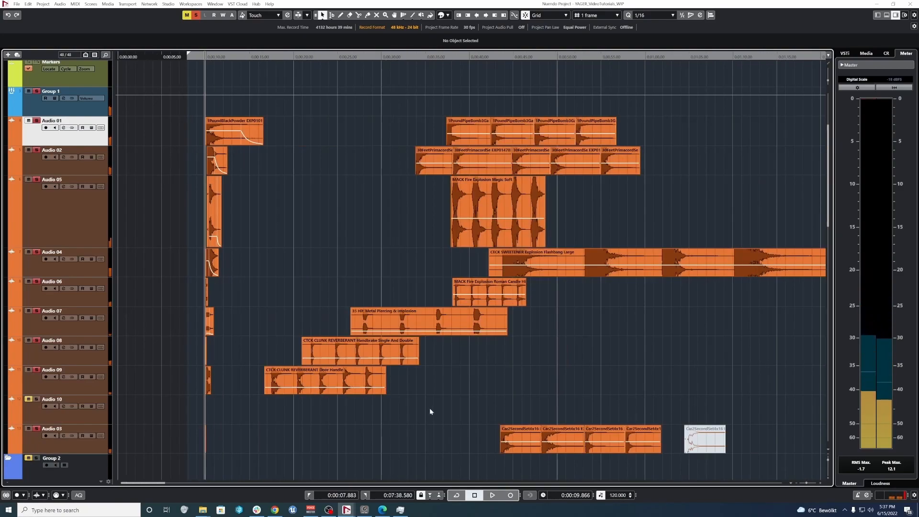
scroll(381, 421, "up", 2)
scroll(397, 417, "left", 6)
scroll(349, 416, "up", 4)
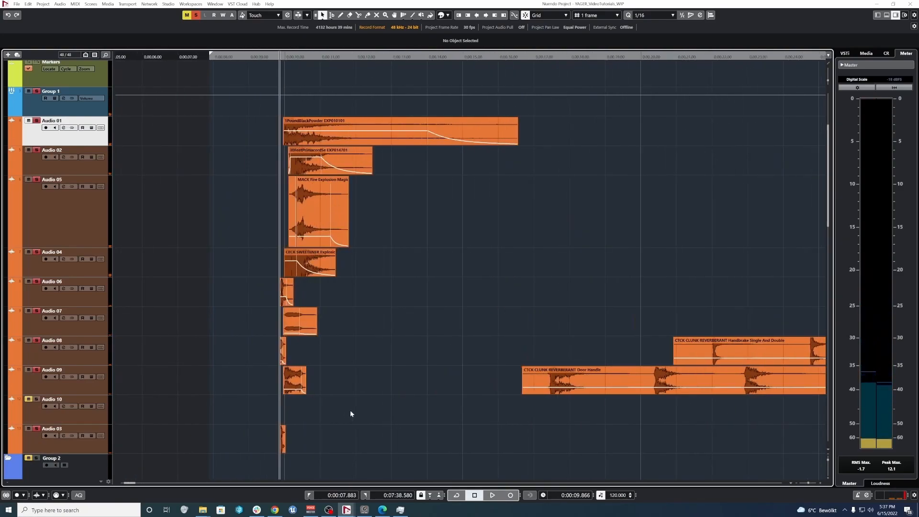
scroll(349, 410, "left", 5)
left_click_drag(339, 131, 438, 427)
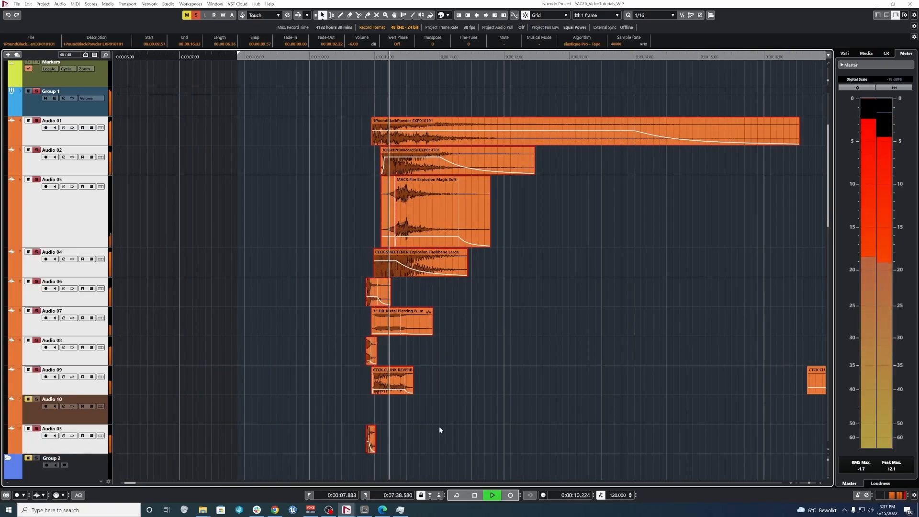
left_click(529, 336)
key("space")
key("g")
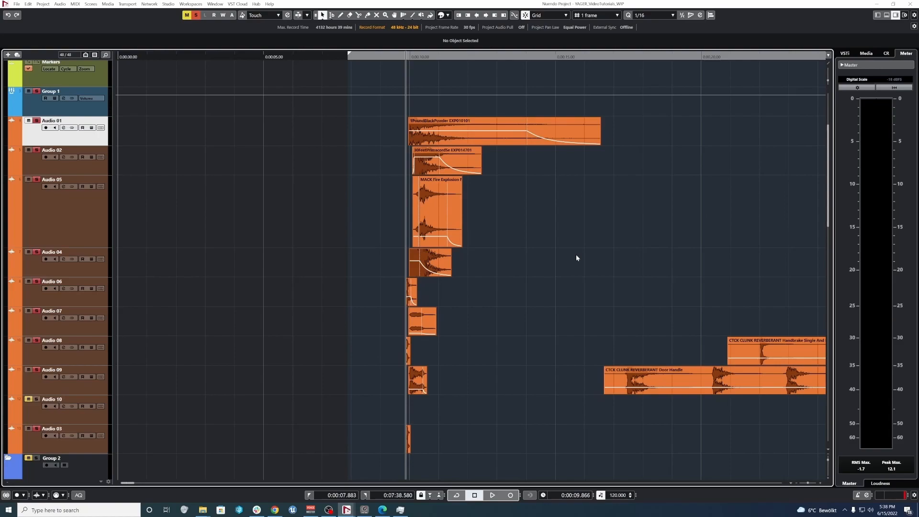
key("space")
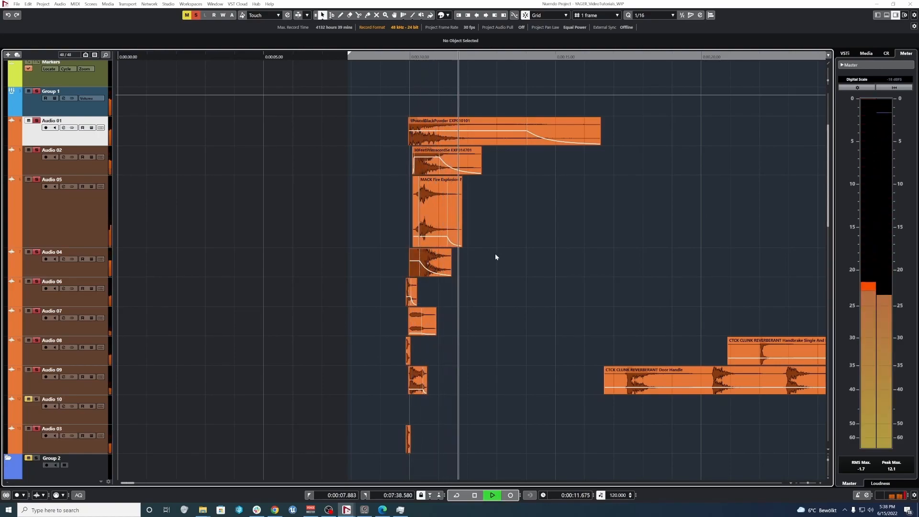
key("space")
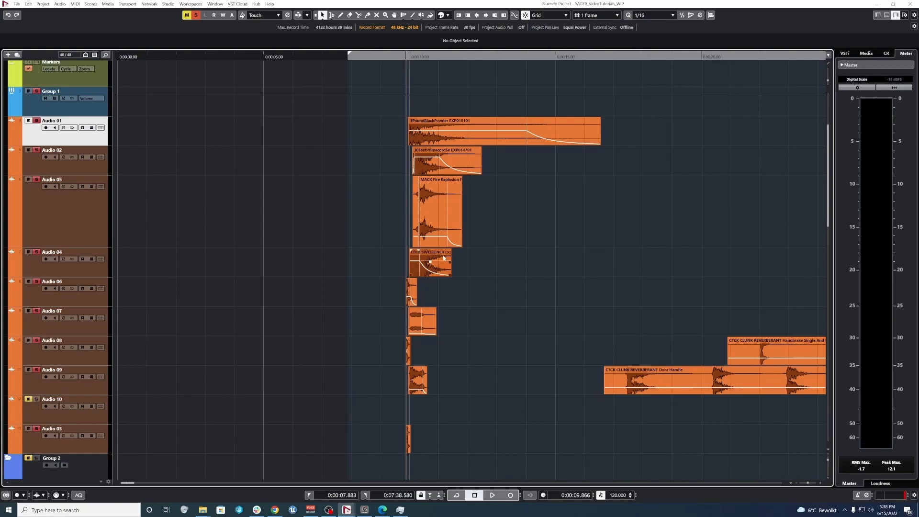
scroll(394, 242, "up", 6, "ctrl")
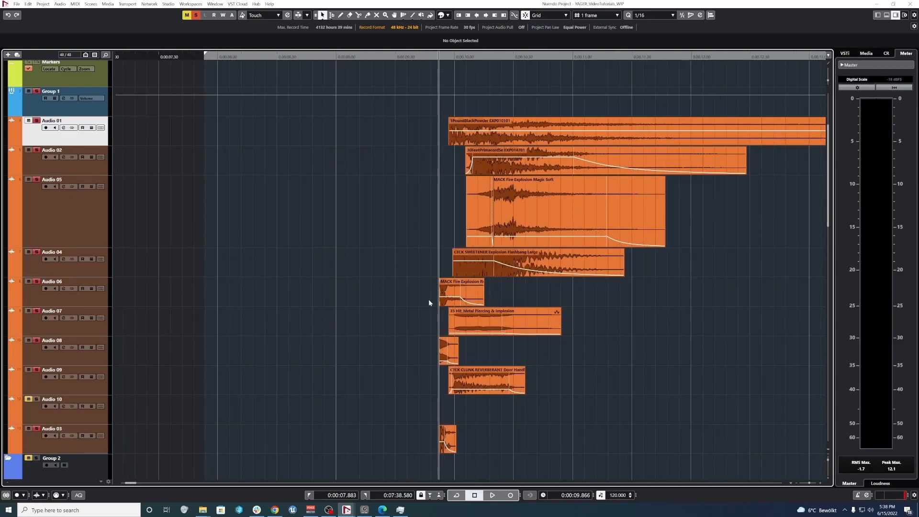
left_click(455, 299)
scroll(443, 327, "up", 5, "ctrl")
scroll(446, 326, "down", 10, "ctrl")
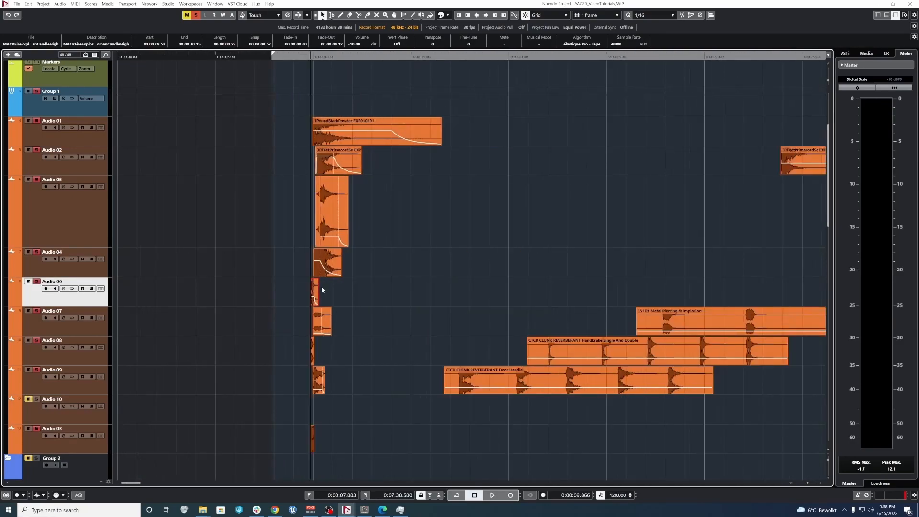
scroll(406, 249, "down", 2, "ctrl")
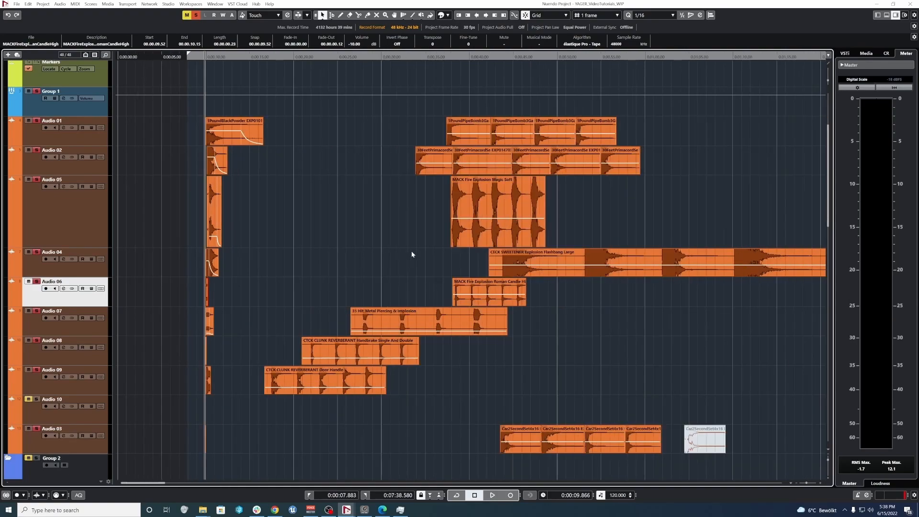
scroll(371, 217, "down", 3, "ctrl")
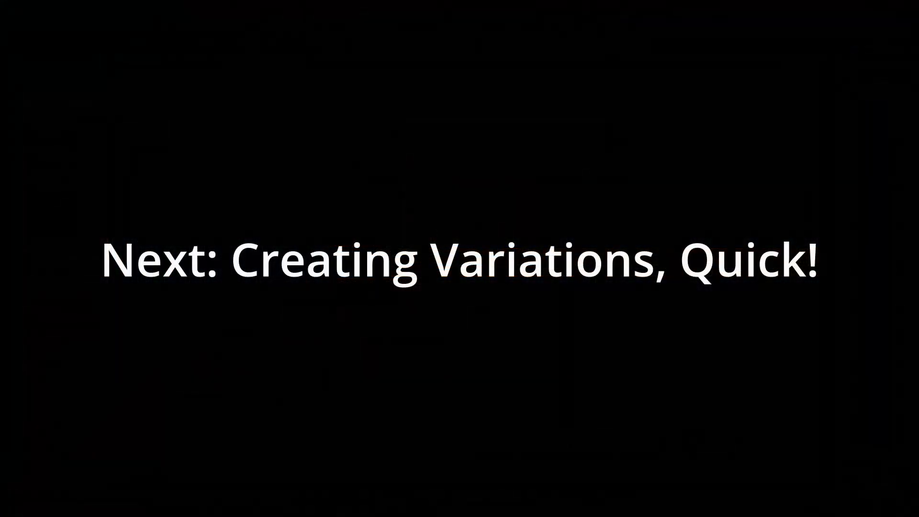